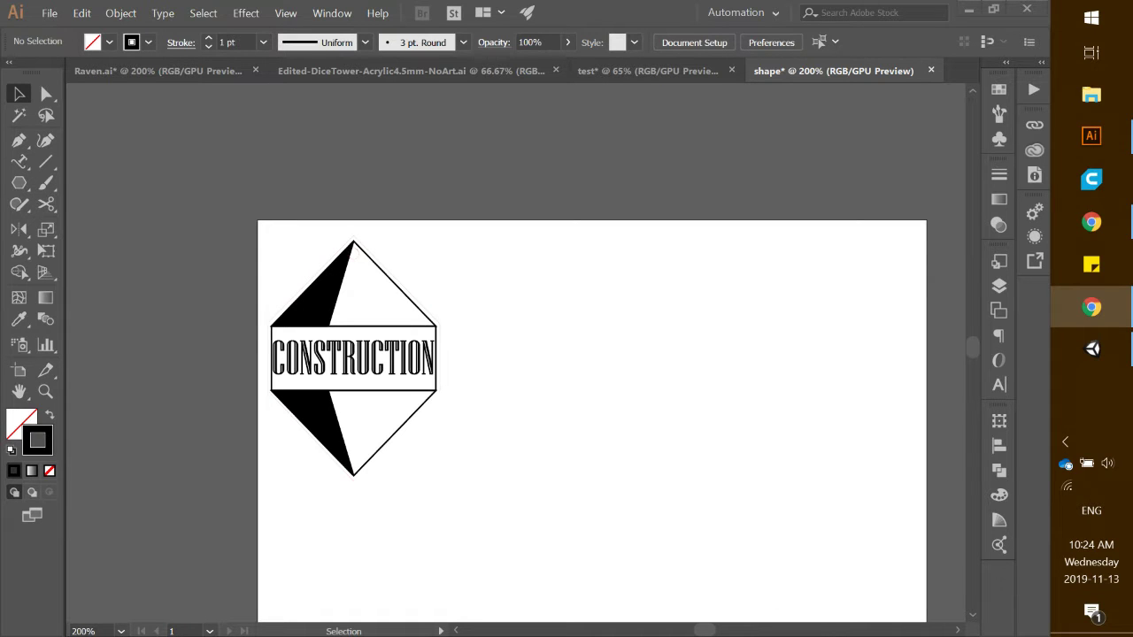
Step: Check the reference image, then draw a Shift-constrained hexagon with the Polygon tool
click(1092, 307)
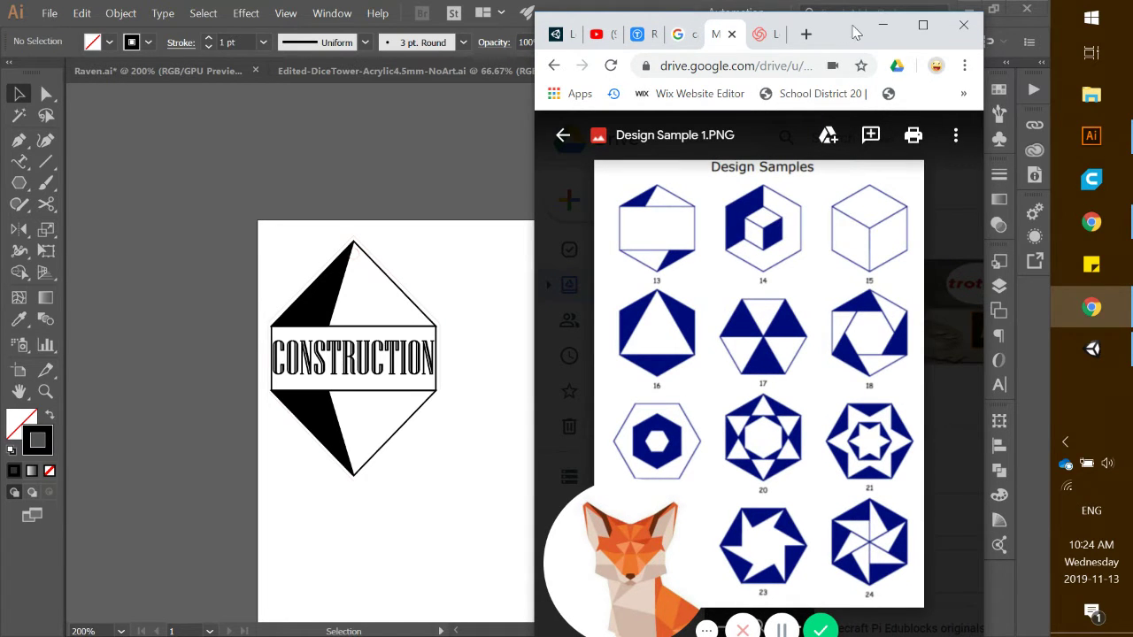
click(883, 24)
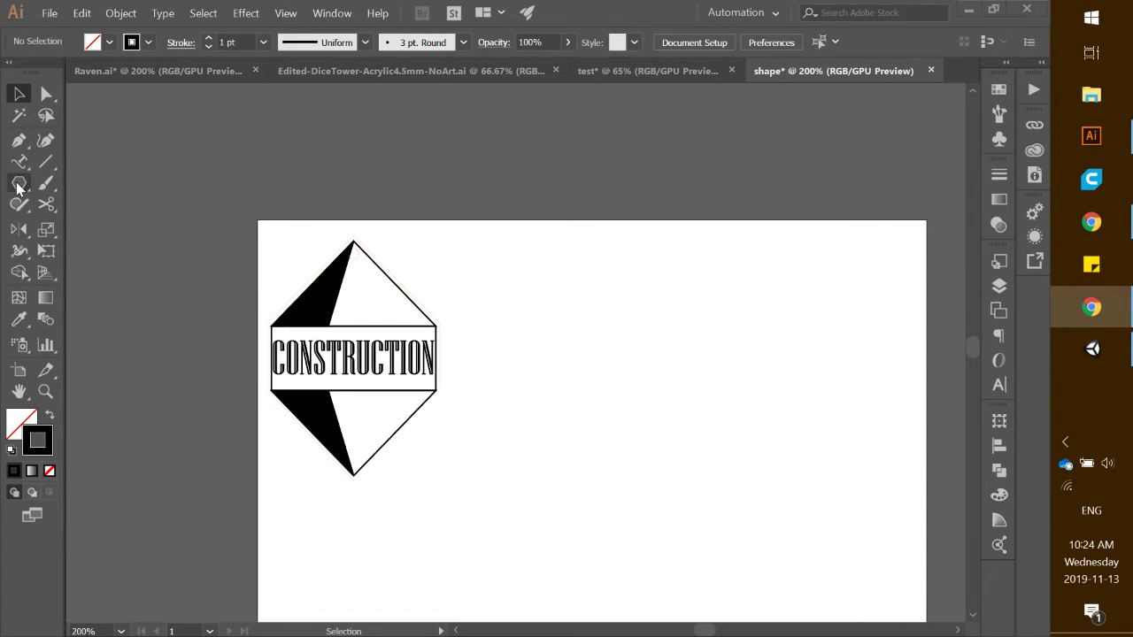
drag(18, 187, 105, 249)
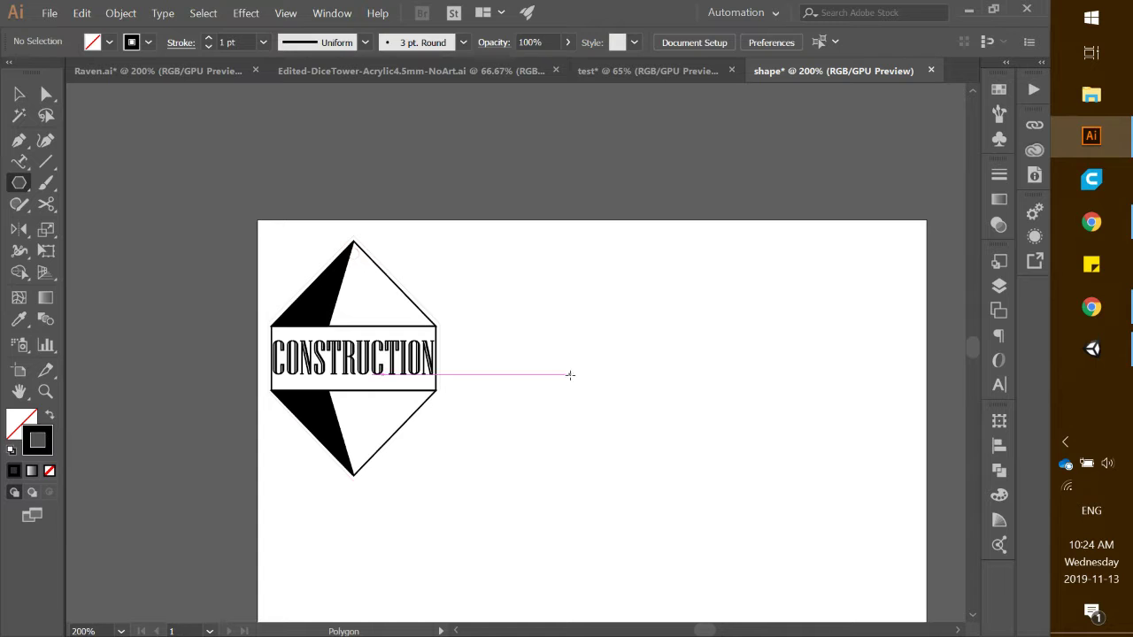
drag(557, 316, 637, 359)
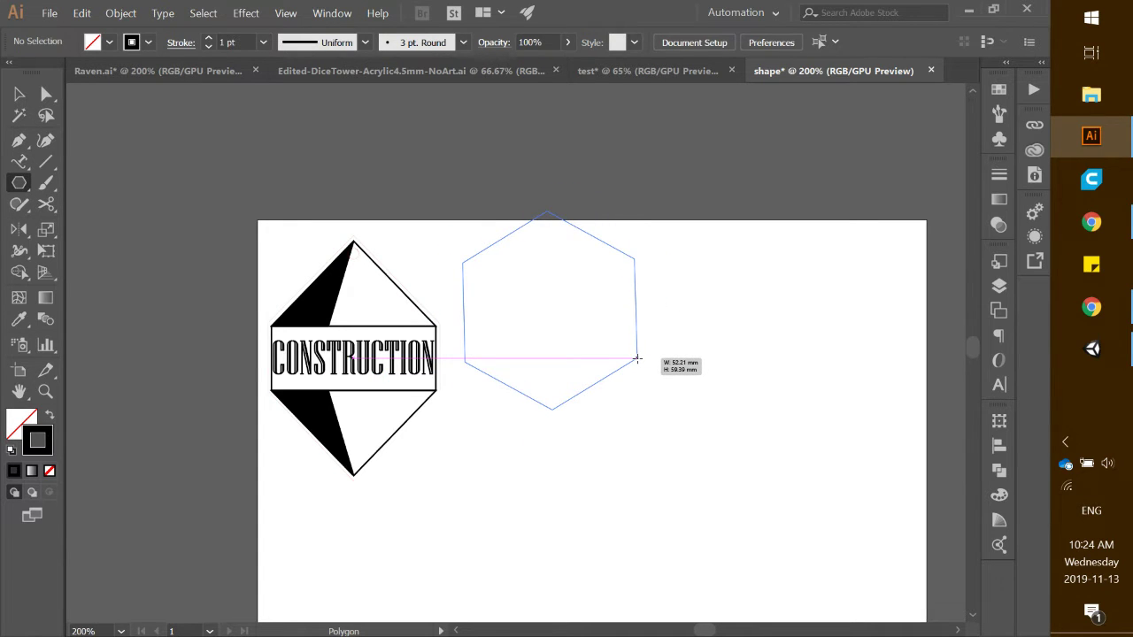
drag(637, 358, 637, 358)
key(shift)
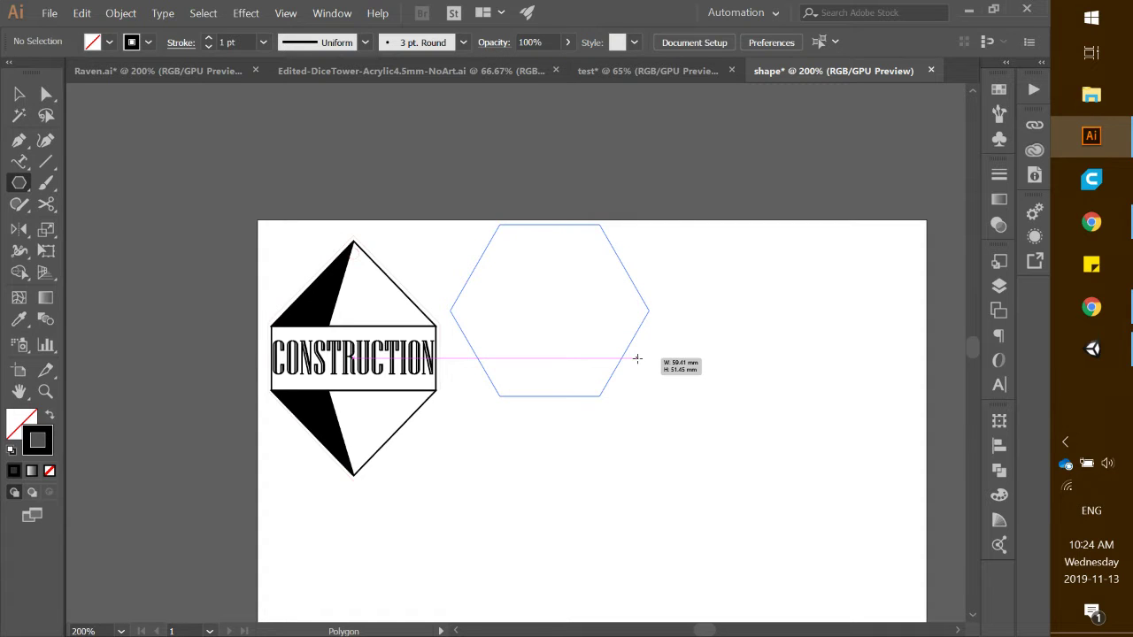
drag(637, 359, 637, 358)
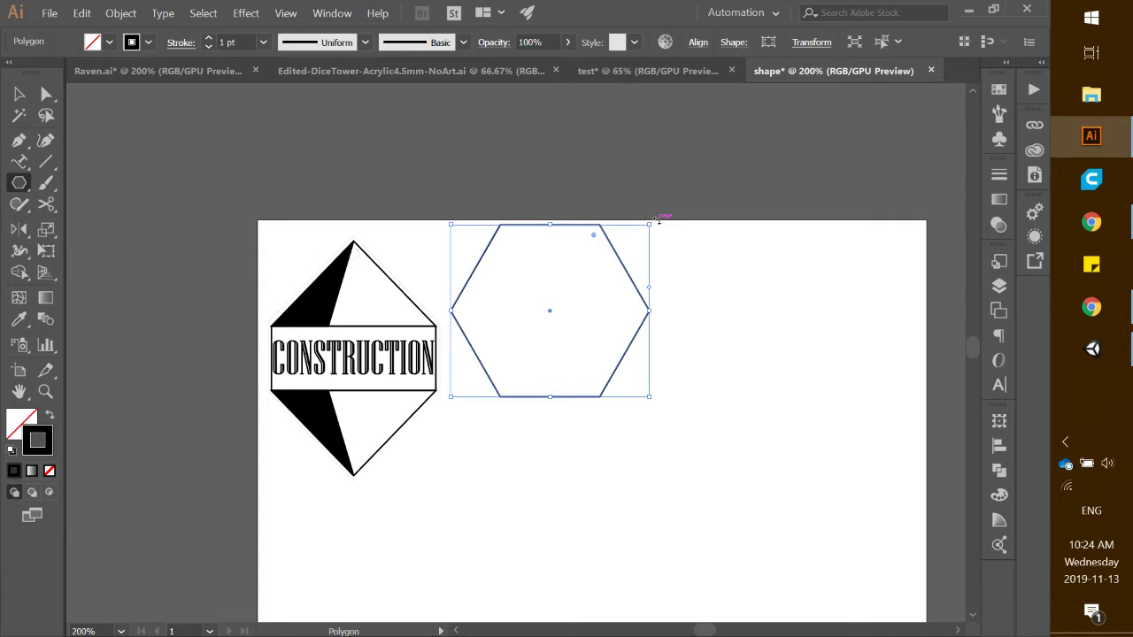
Step: Rotate the hexagon 90° so a point faces up and move it down and right
drag(657, 220, 450, 196)
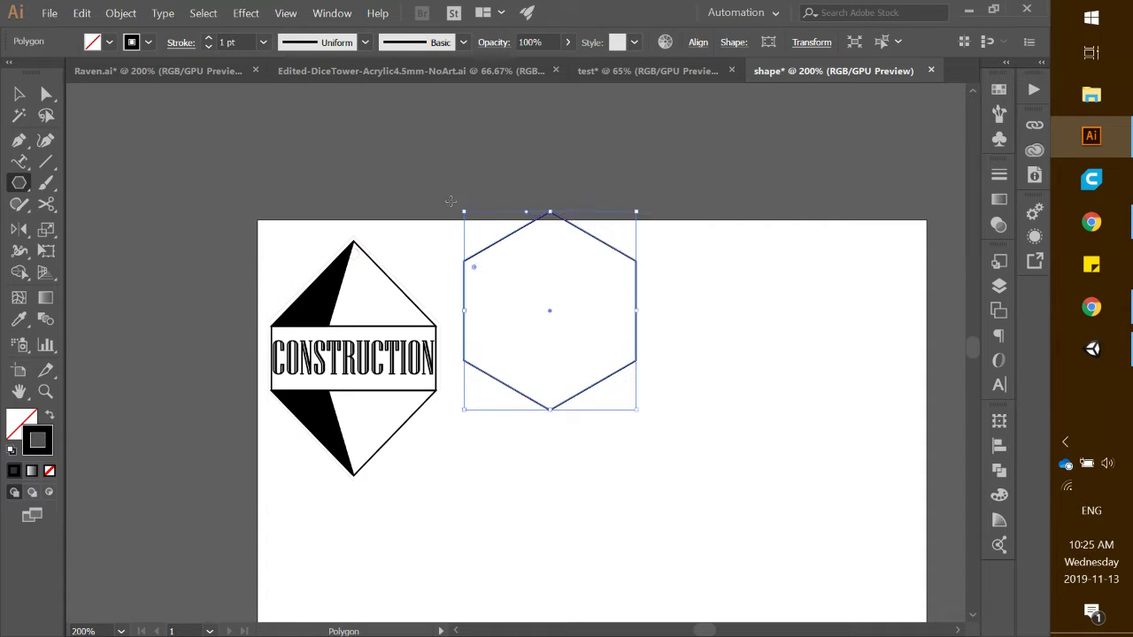
click(19, 94)
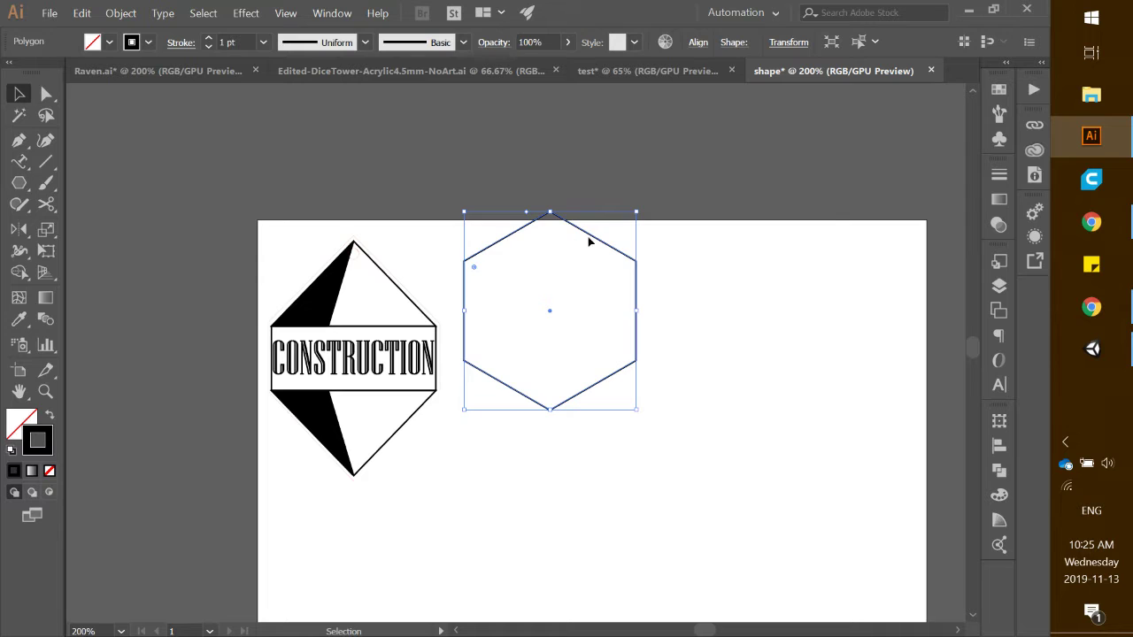
drag(592, 239, 621, 292)
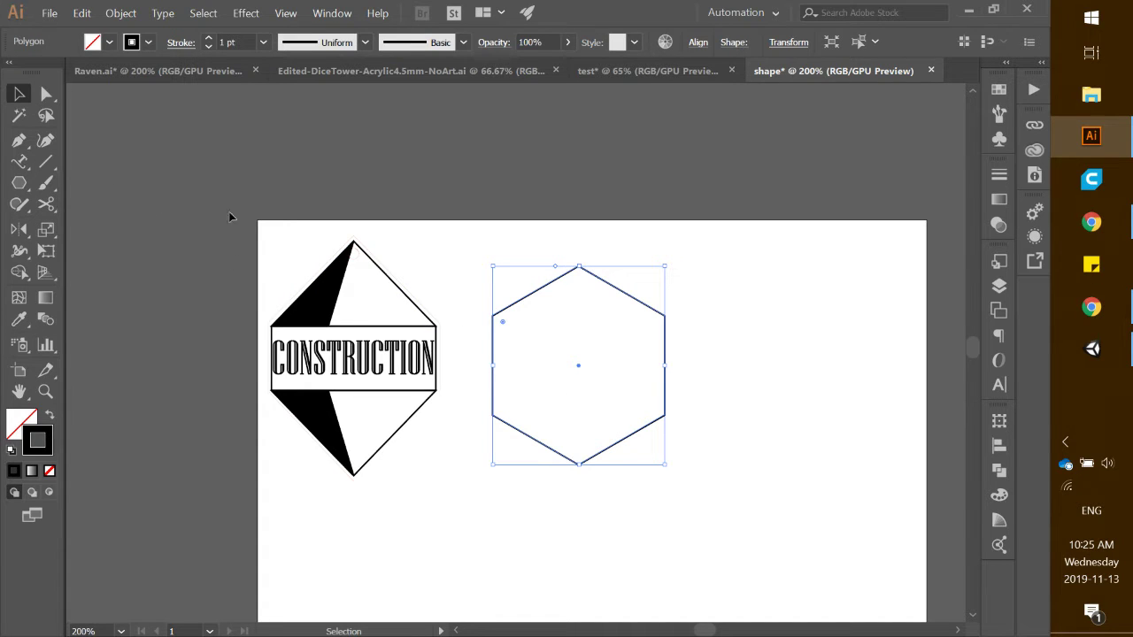
Step: Draw a line from the hexagon's bottom corner to its centre
scroll(742, 380, up, 1)
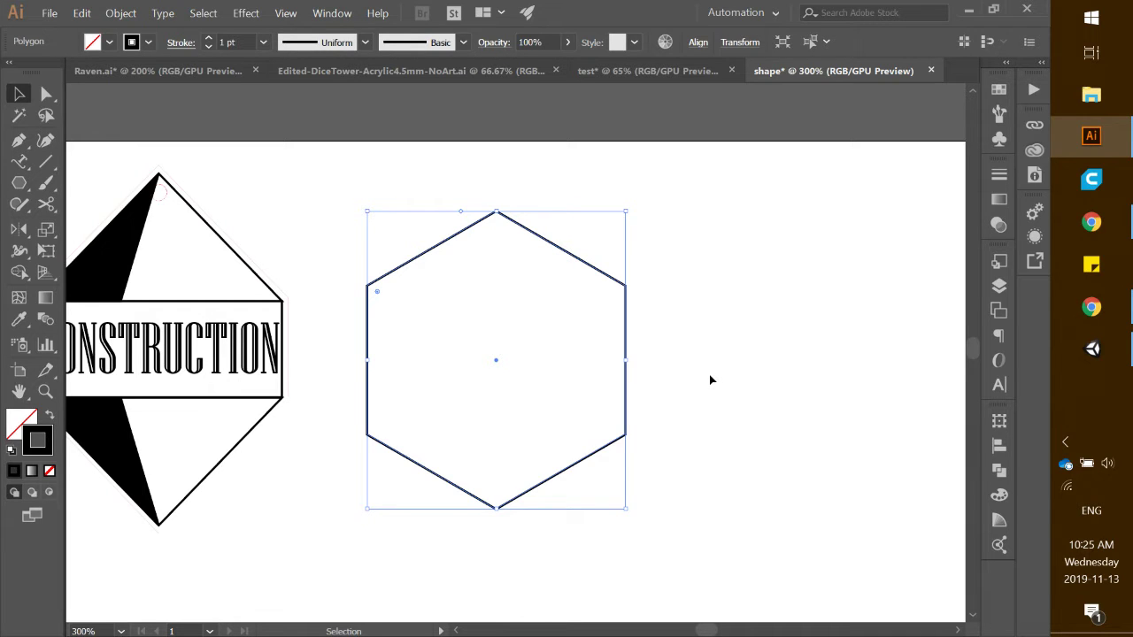
click(46, 164)
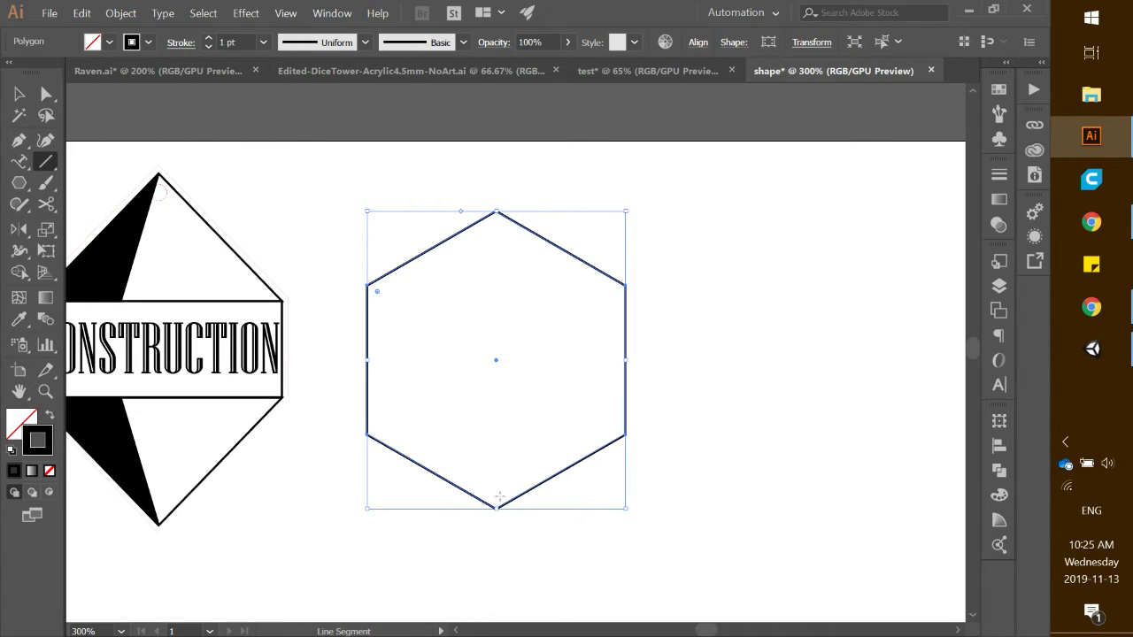
click(20, 94)
click(318, 249)
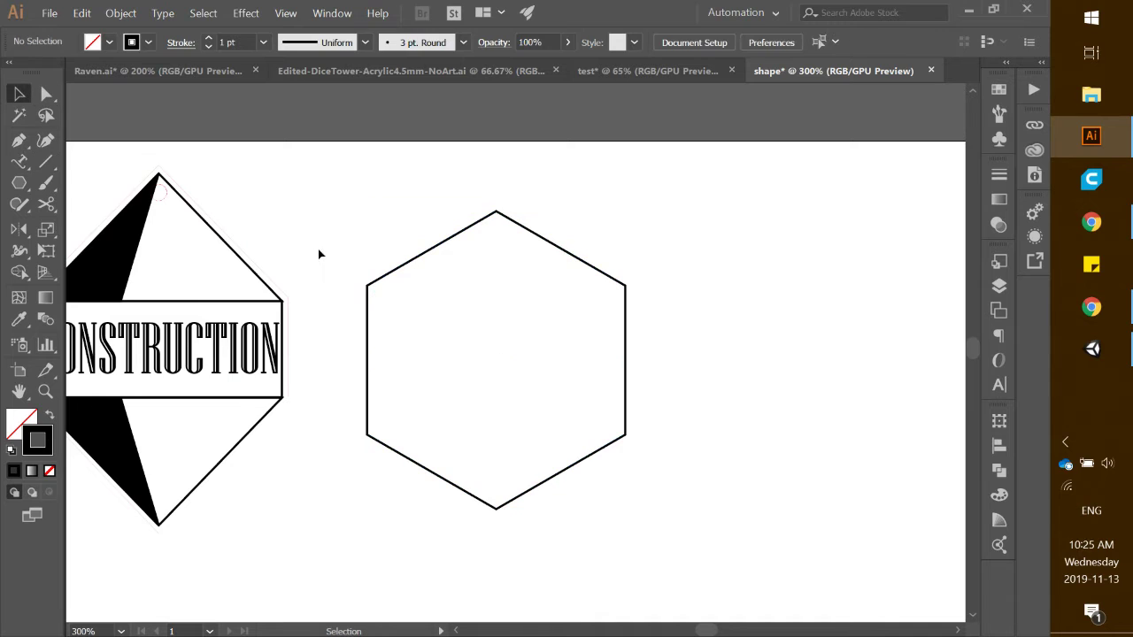
click(48, 164)
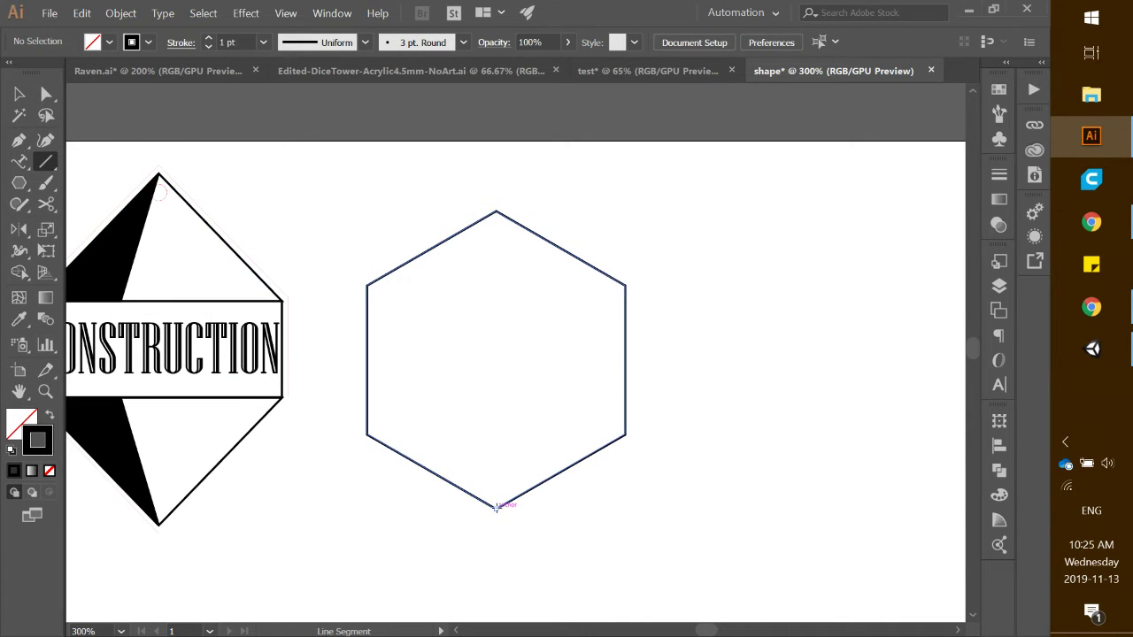
drag(495, 507, 497, 359)
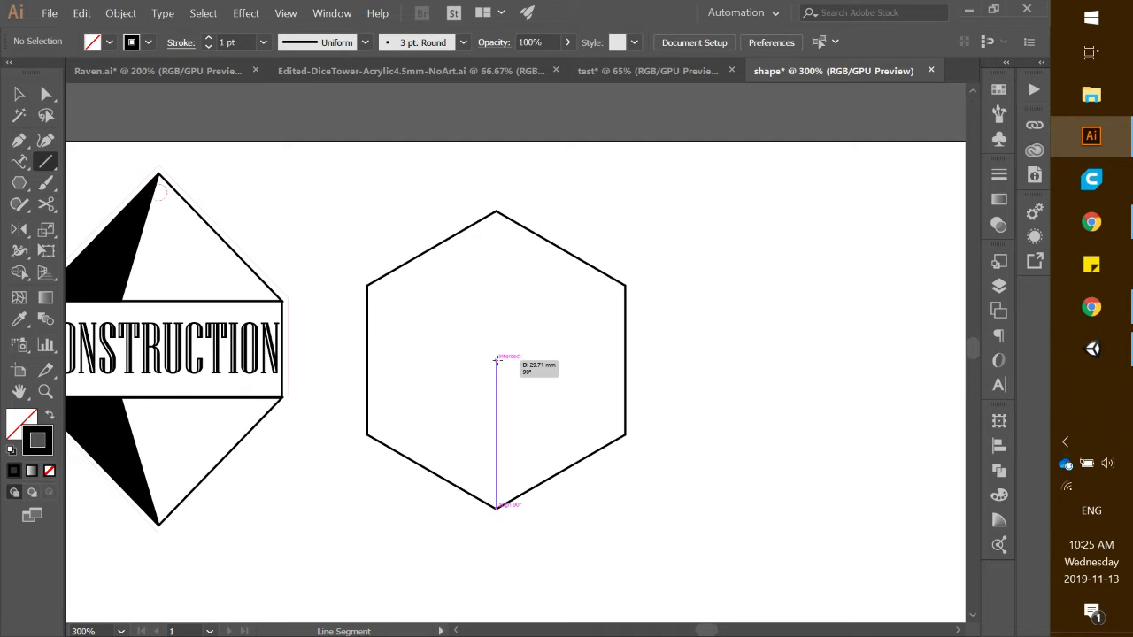
drag(497, 360, 497, 362)
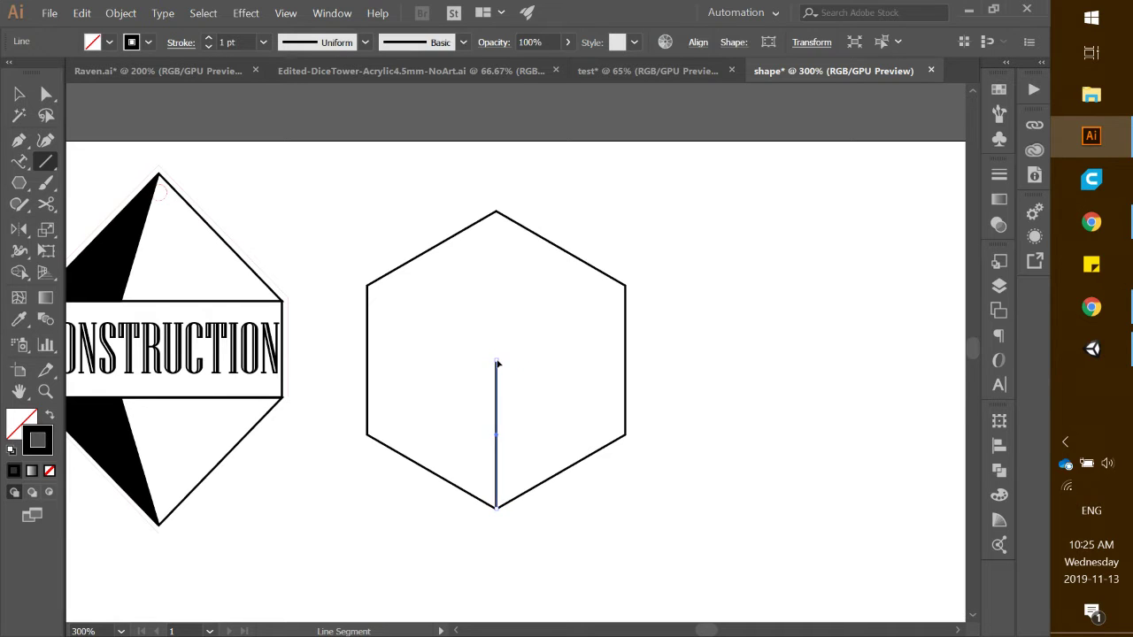
Step: Draw lines from the left and right corners to the centre, then select the whole cube
drag(363, 286, 496, 358)
drag(626, 285, 497, 360)
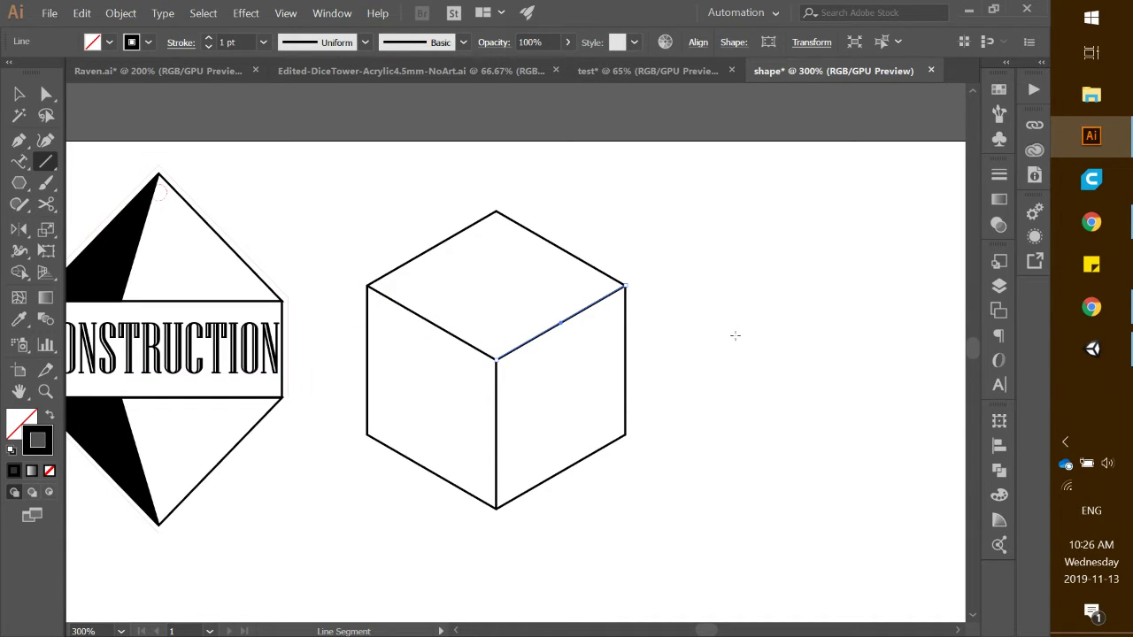
click(20, 94)
drag(345, 183, 686, 537)
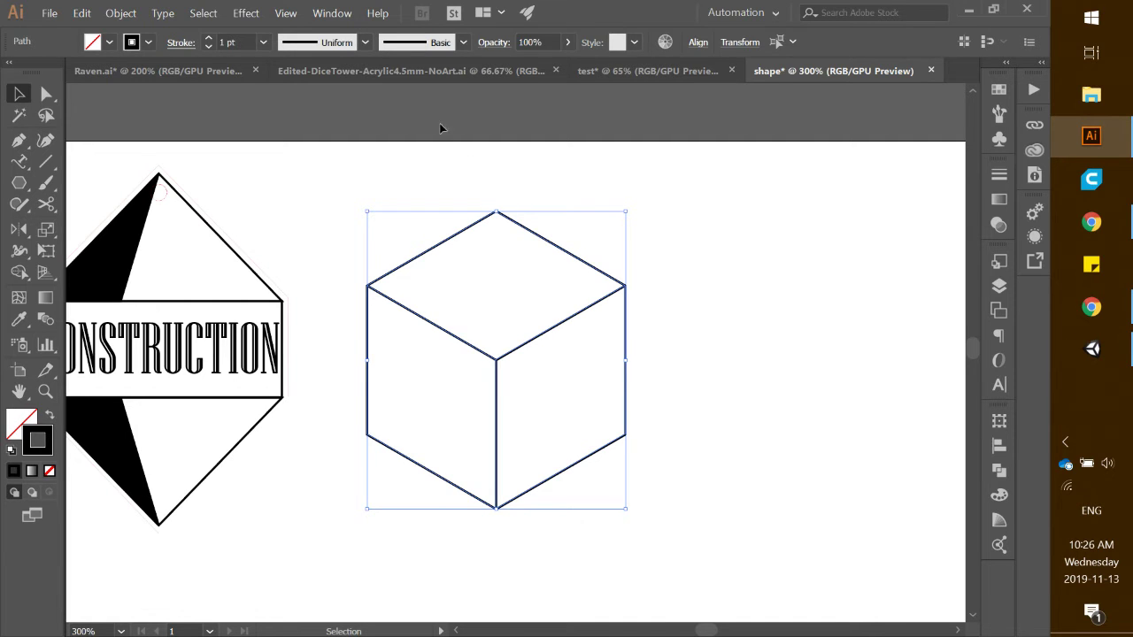
Step: Use Pathfinder Divide to break the cube outline into separate face pieces, then deselect
click(332, 13)
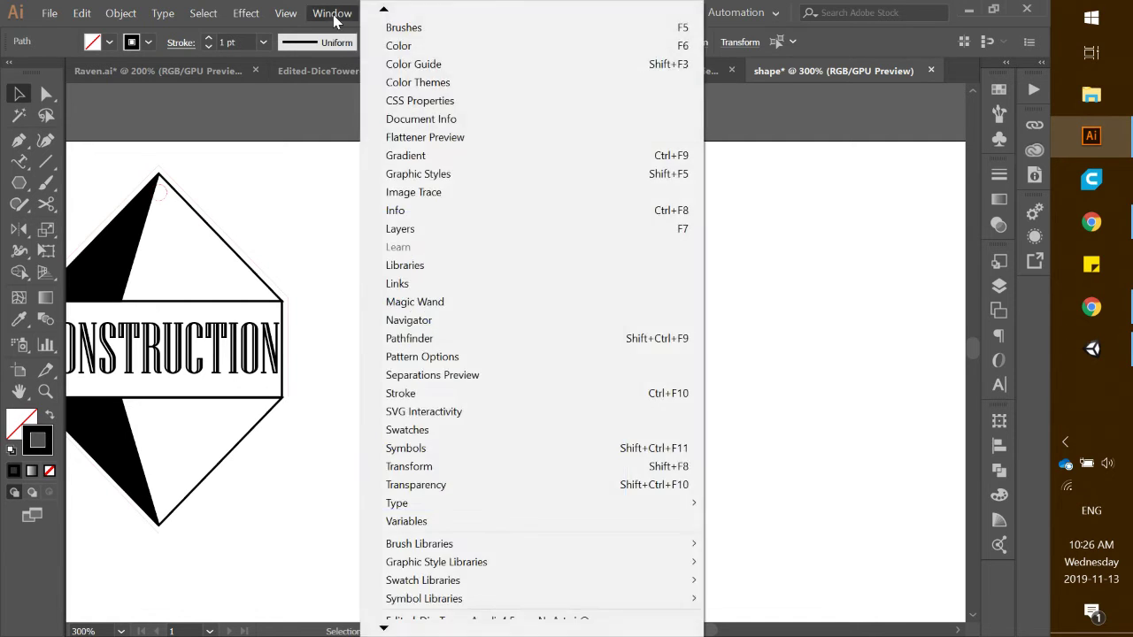
click(475, 344)
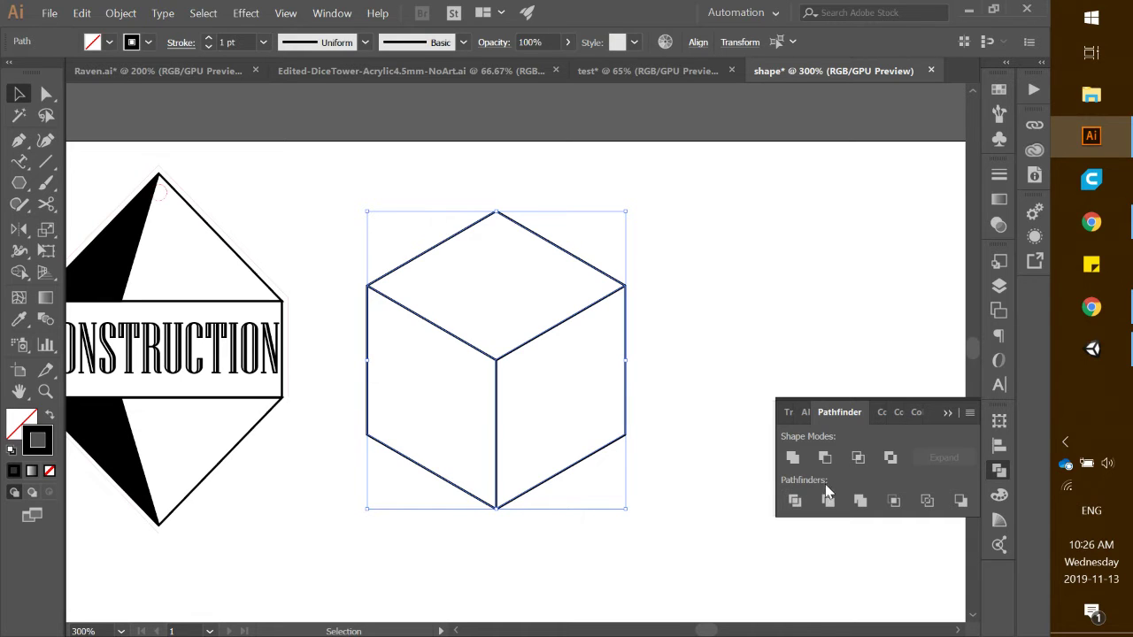
click(797, 505)
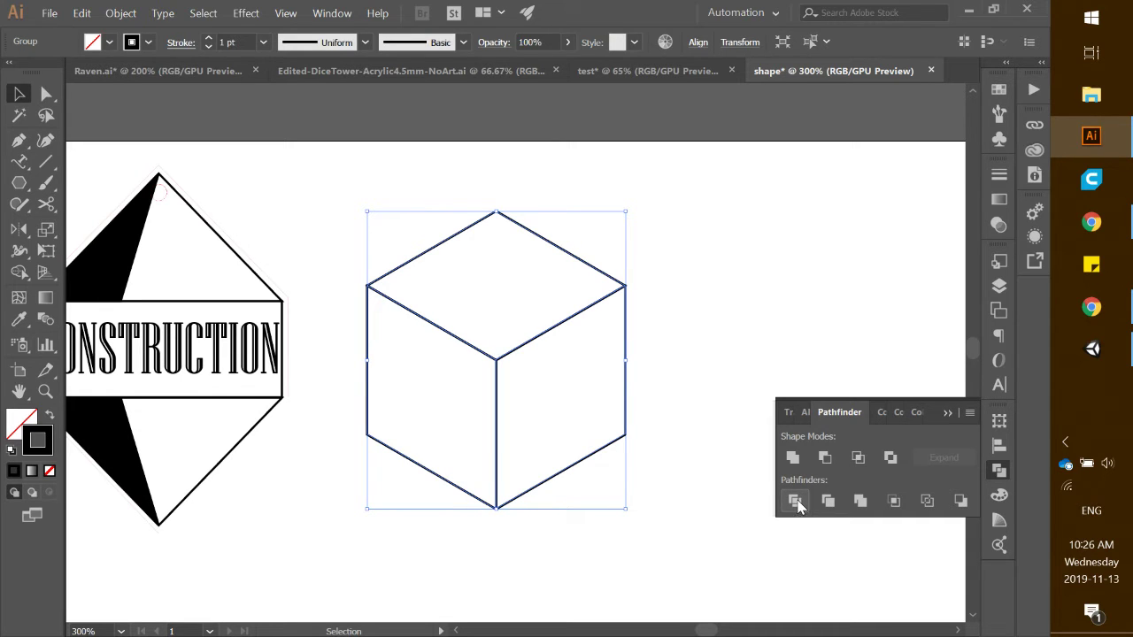
click(659, 372)
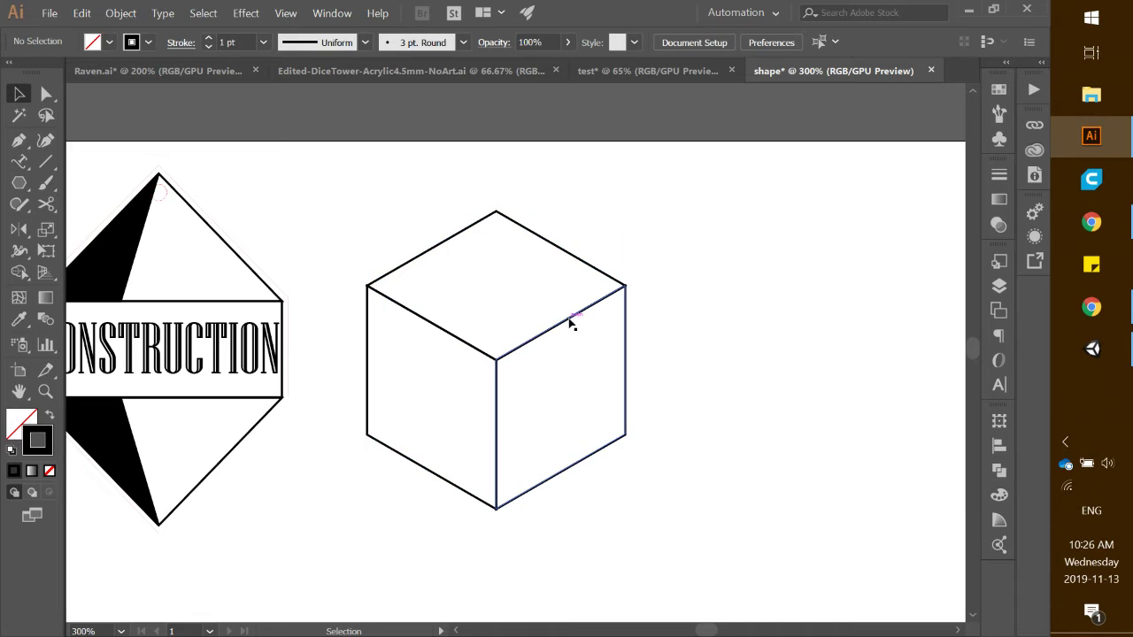
click(47, 95)
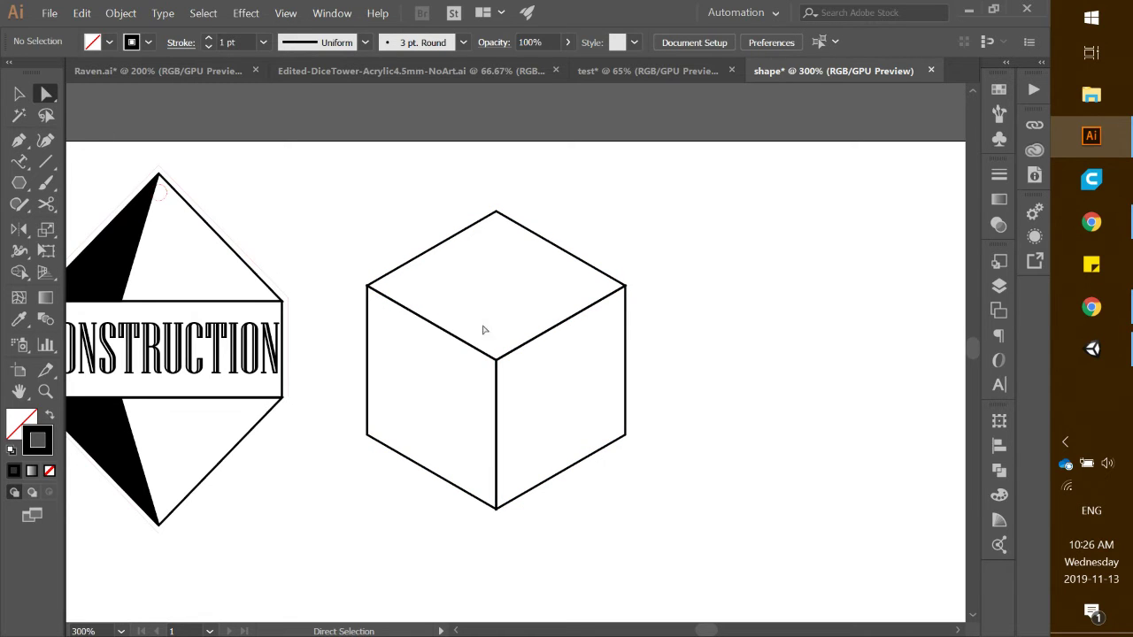
Step: Give the cube's right face a solid black (000000) fill
click(537, 338)
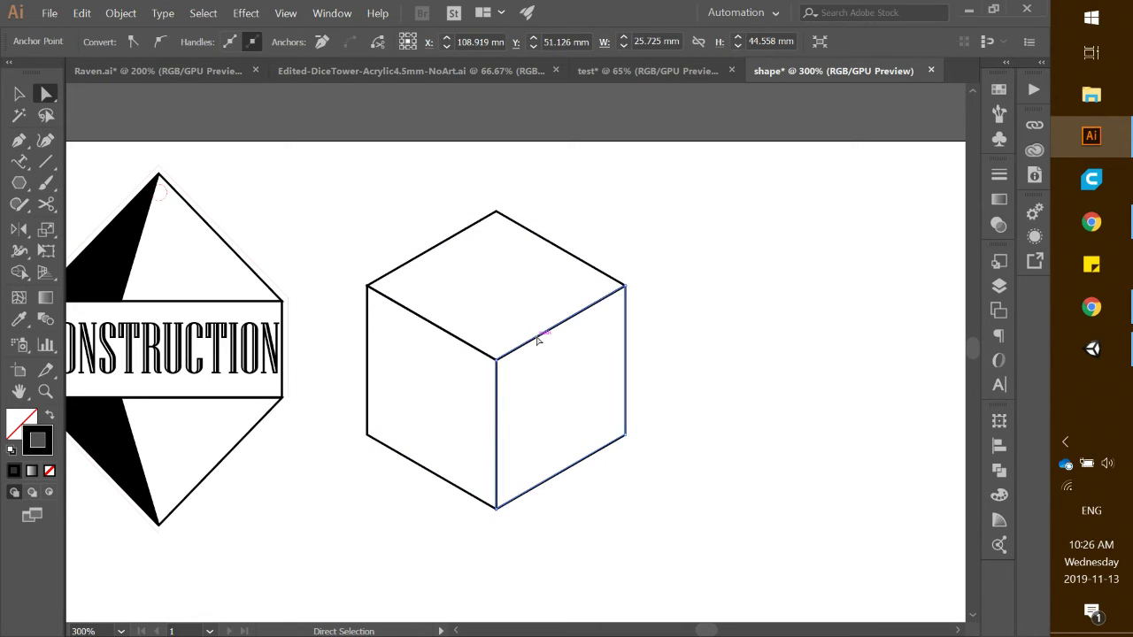
click(40, 433)
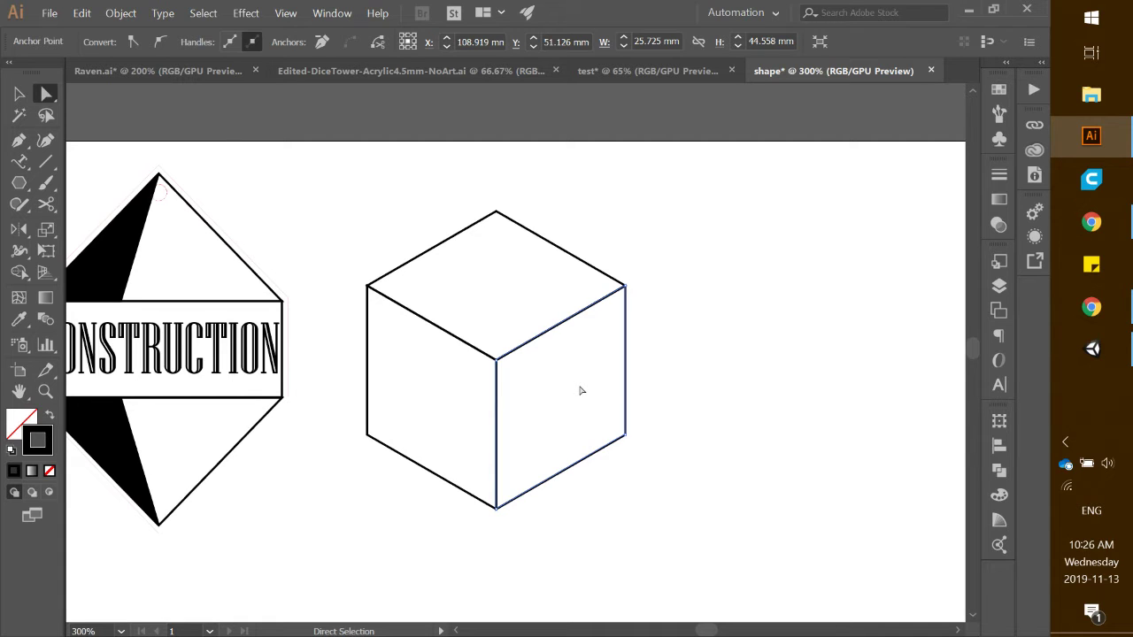
click(19, 426)
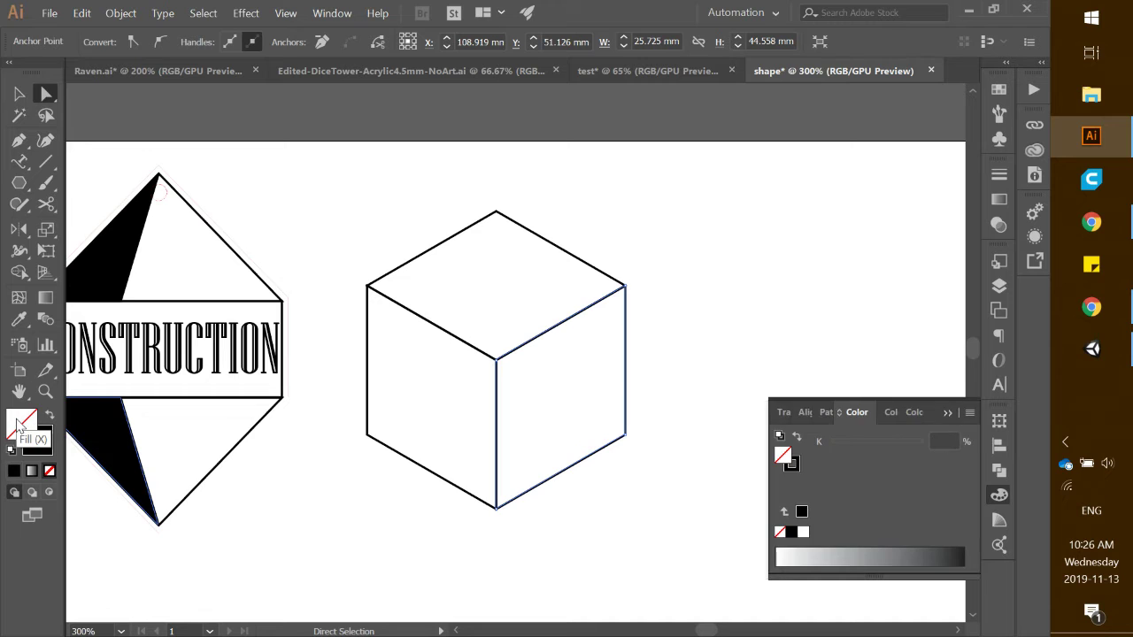
double_click(18, 426)
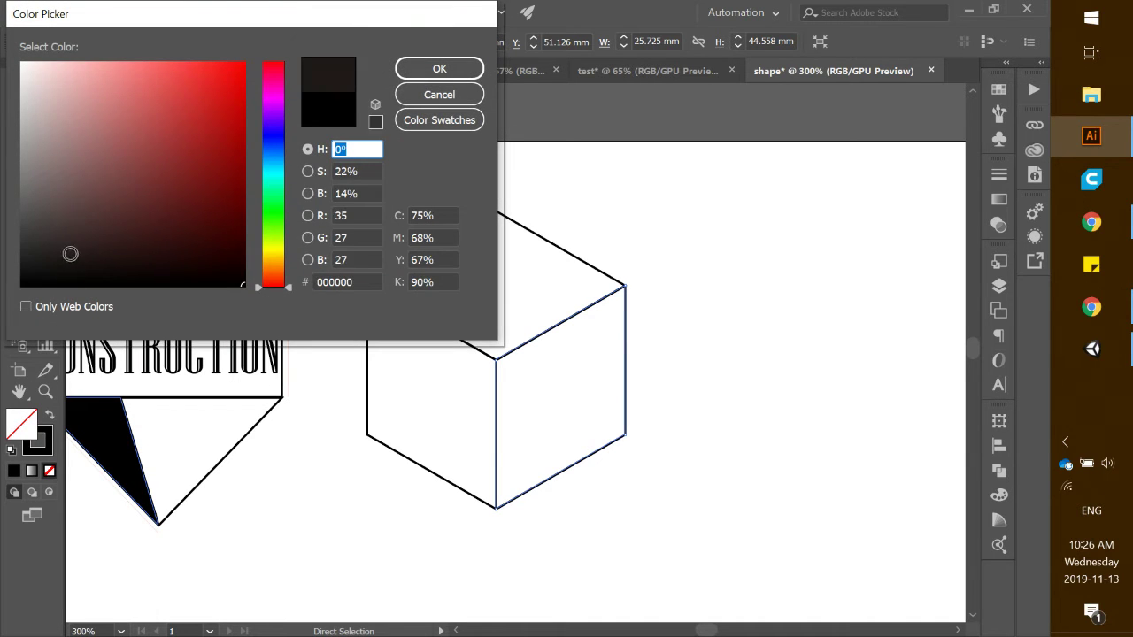
click(422, 67)
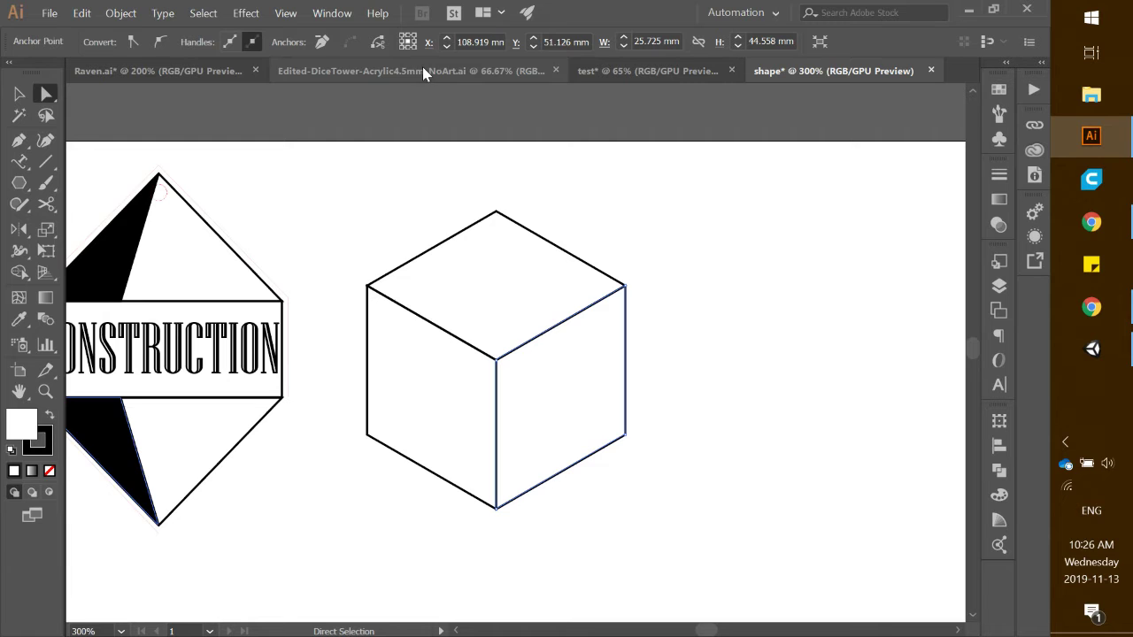
double_click(26, 429)
drag(55, 282, 5, 306)
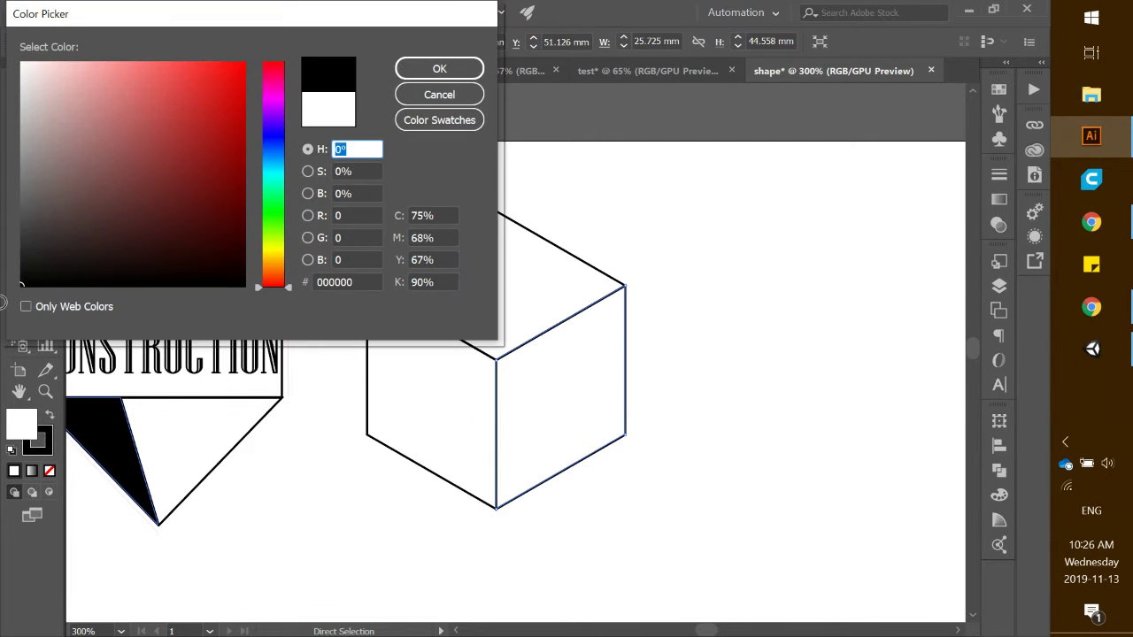
click(433, 71)
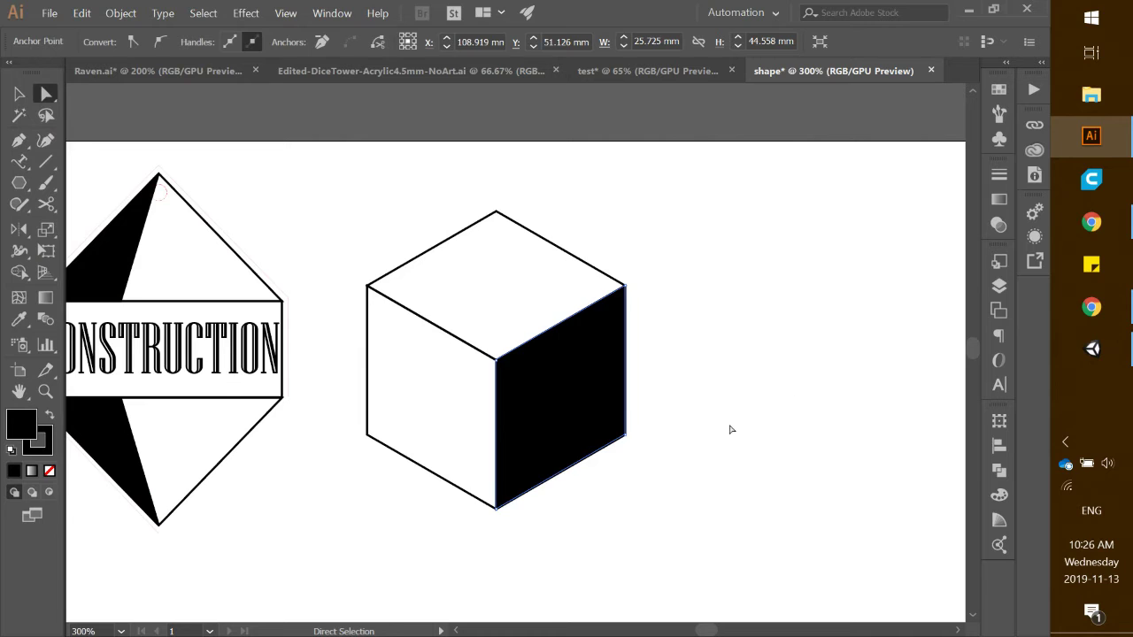
scroll(719, 412, up, 3)
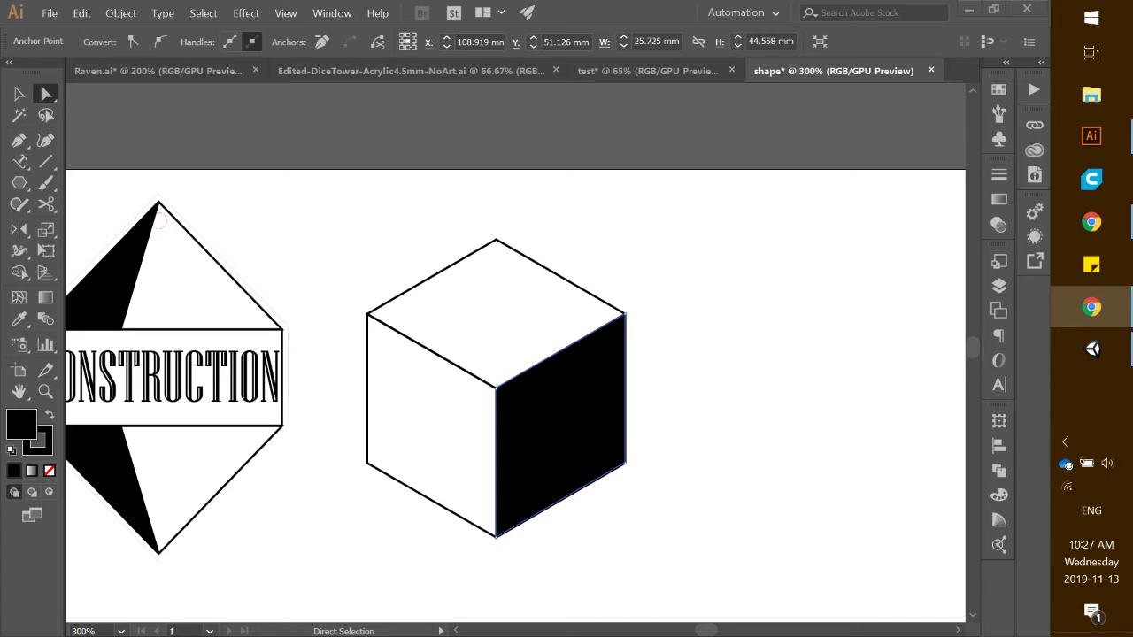
click(1091, 307)
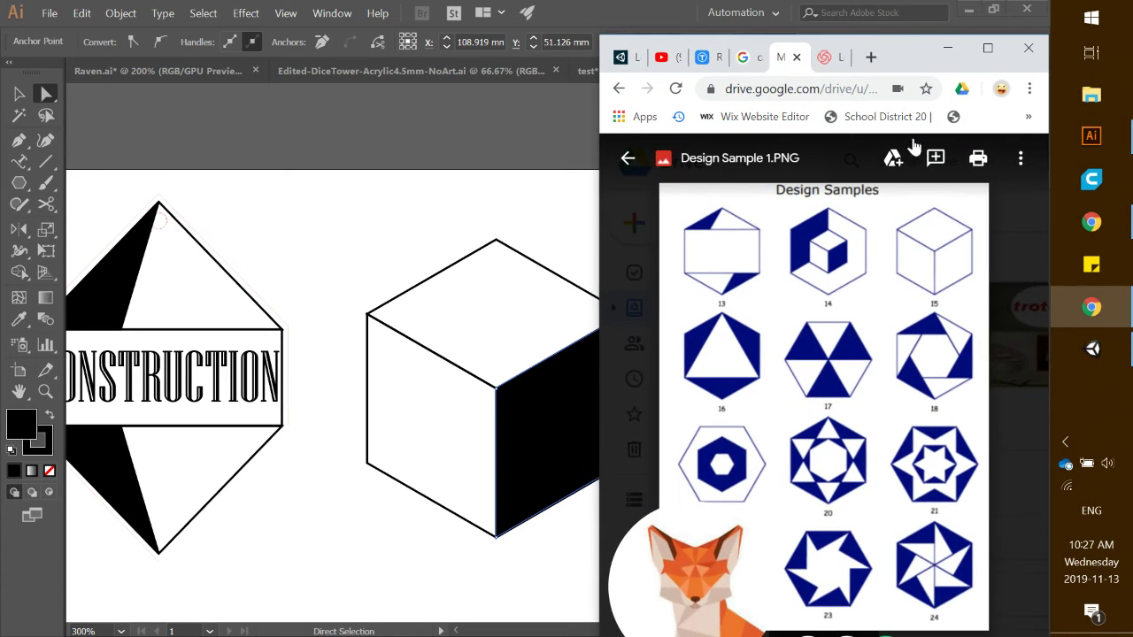
click(947, 48)
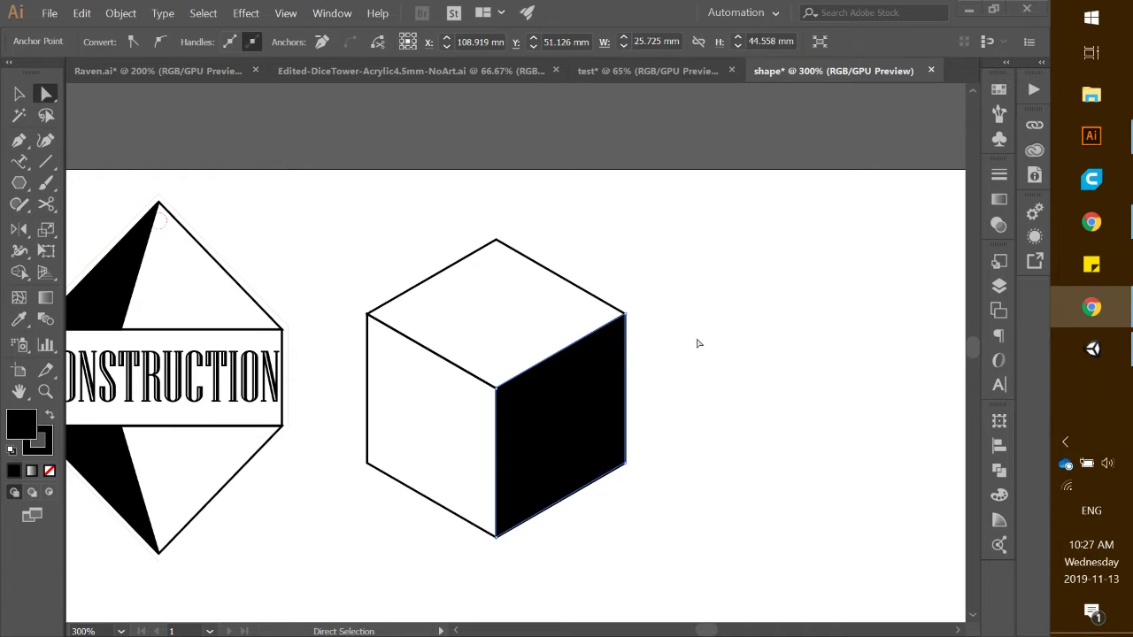
scroll(698, 341, down, 1)
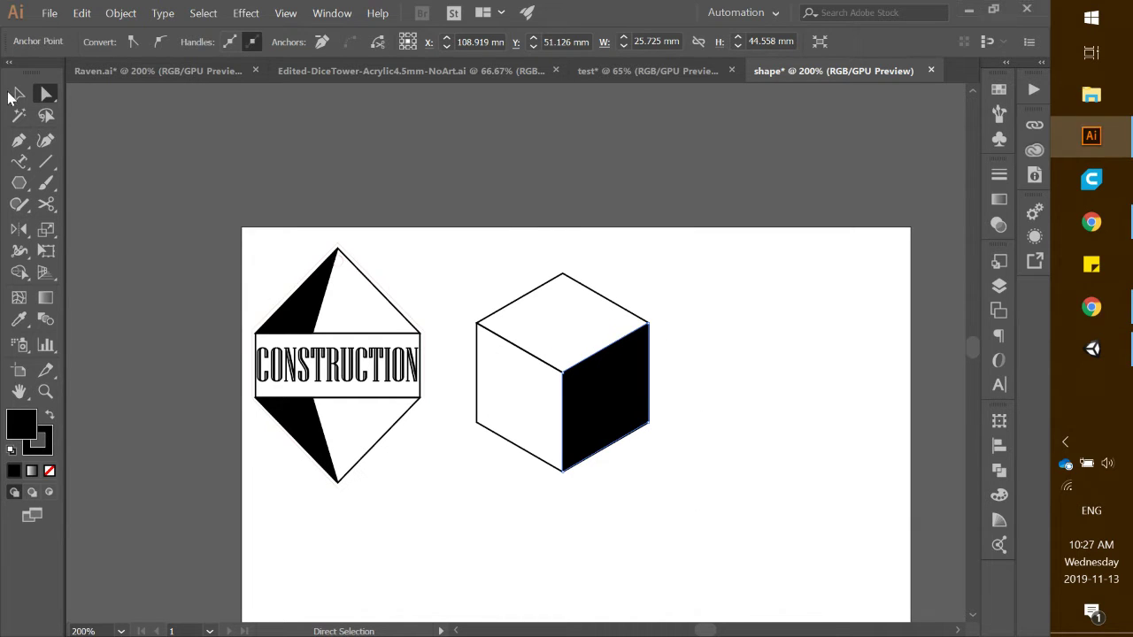
Step: Copy the cube, Paste in Front, and drag the duplicate to the right of the original
click(19, 94)
drag(704, 506, 460, 267)
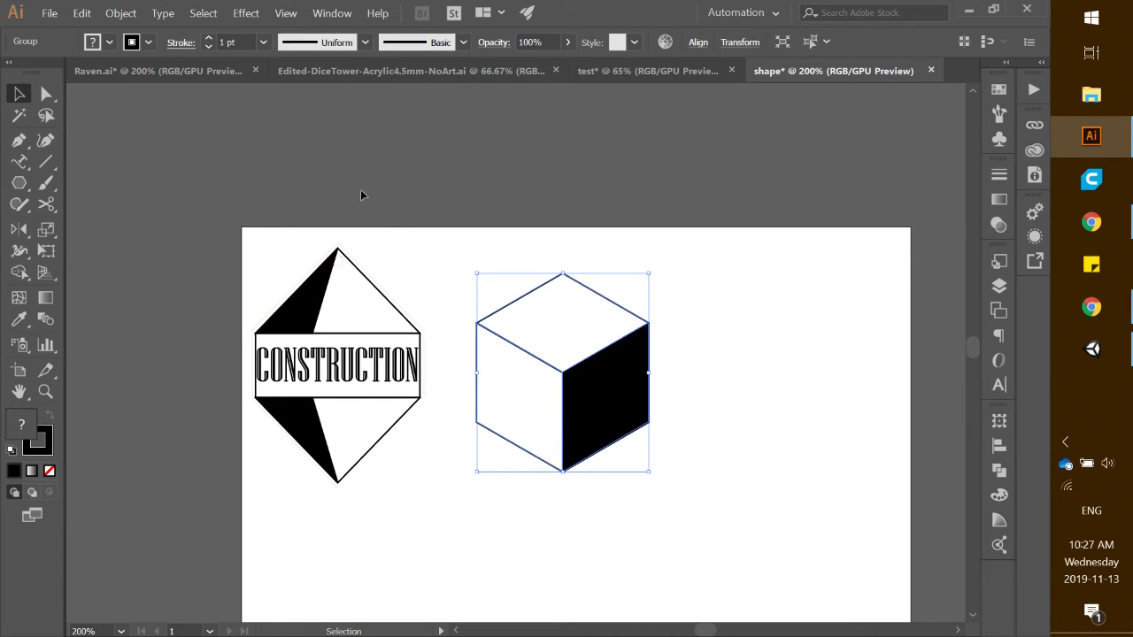
click(120, 13)
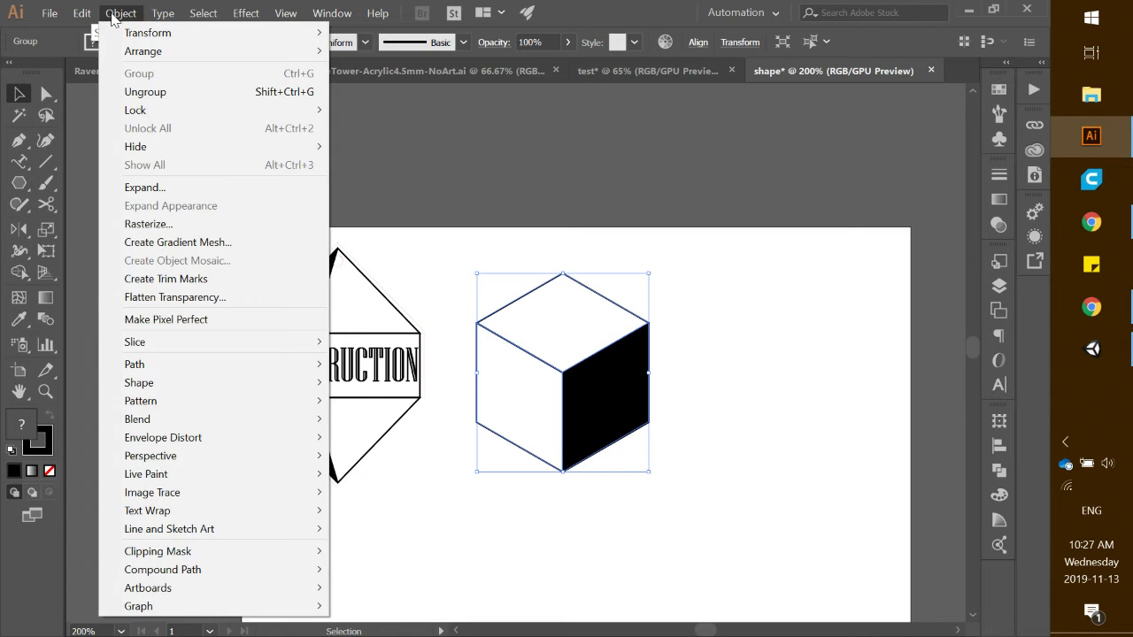
mouse_move(84, 13)
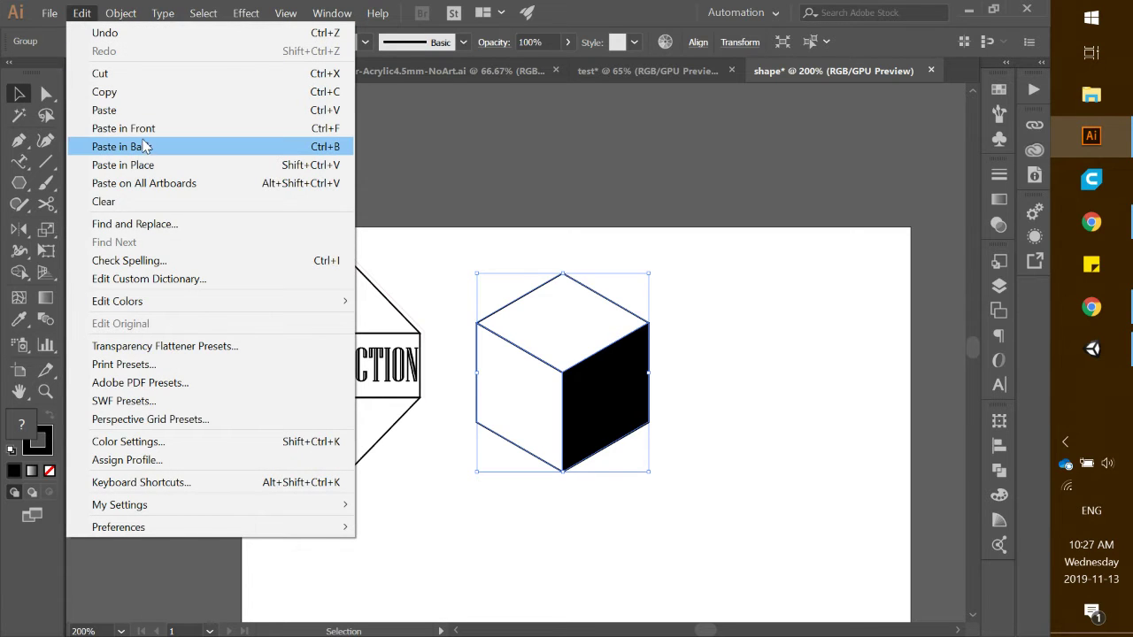
click(149, 93)
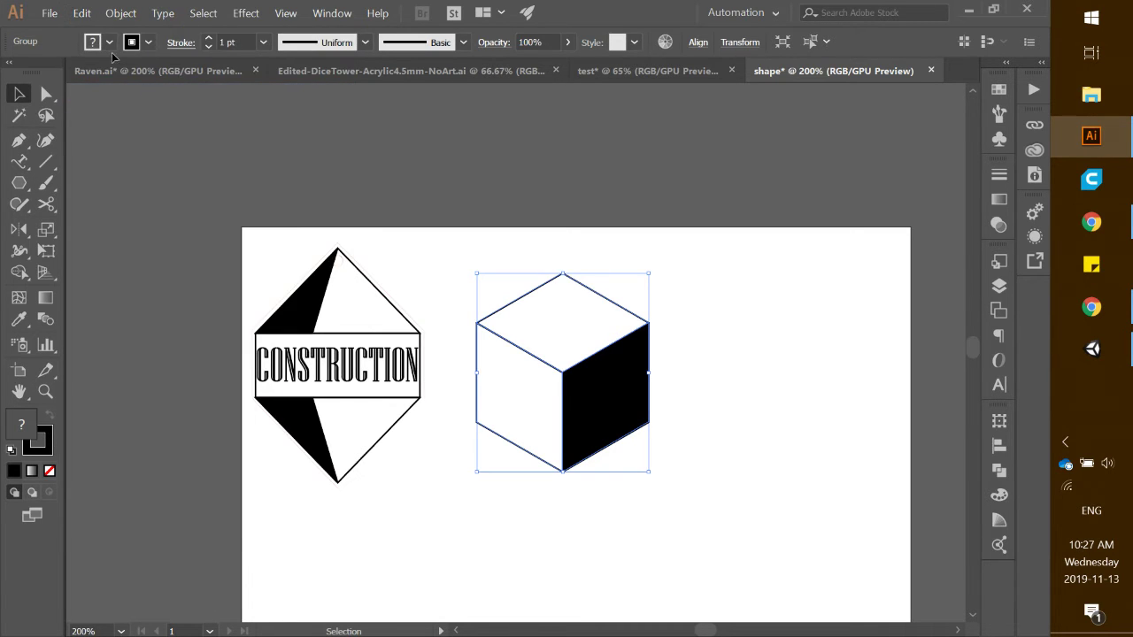
click(81, 13)
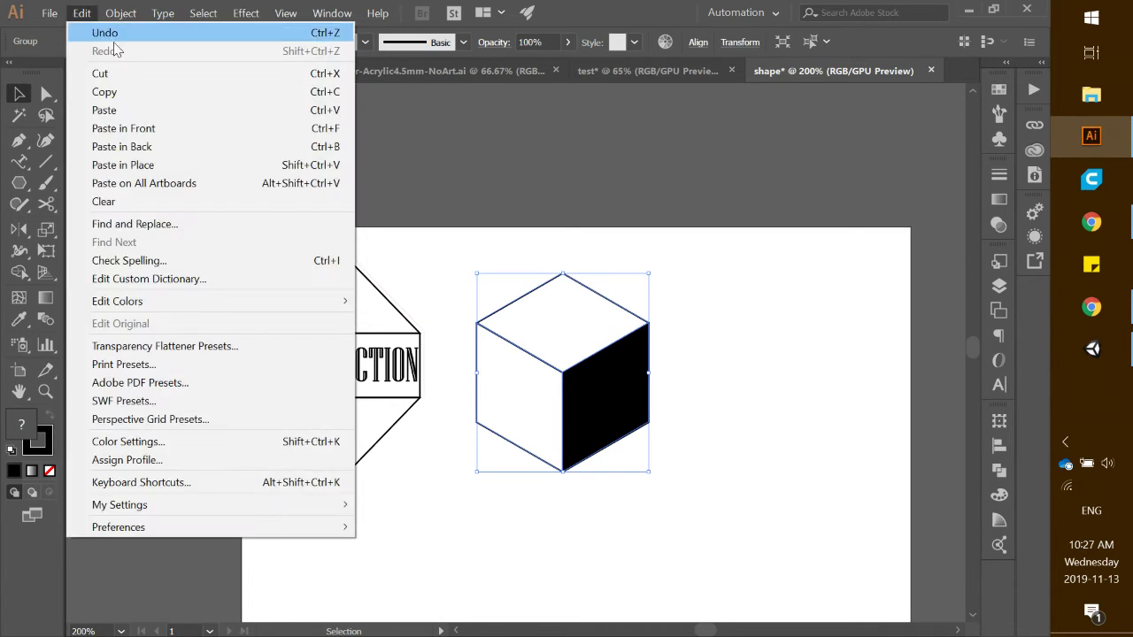
click(157, 130)
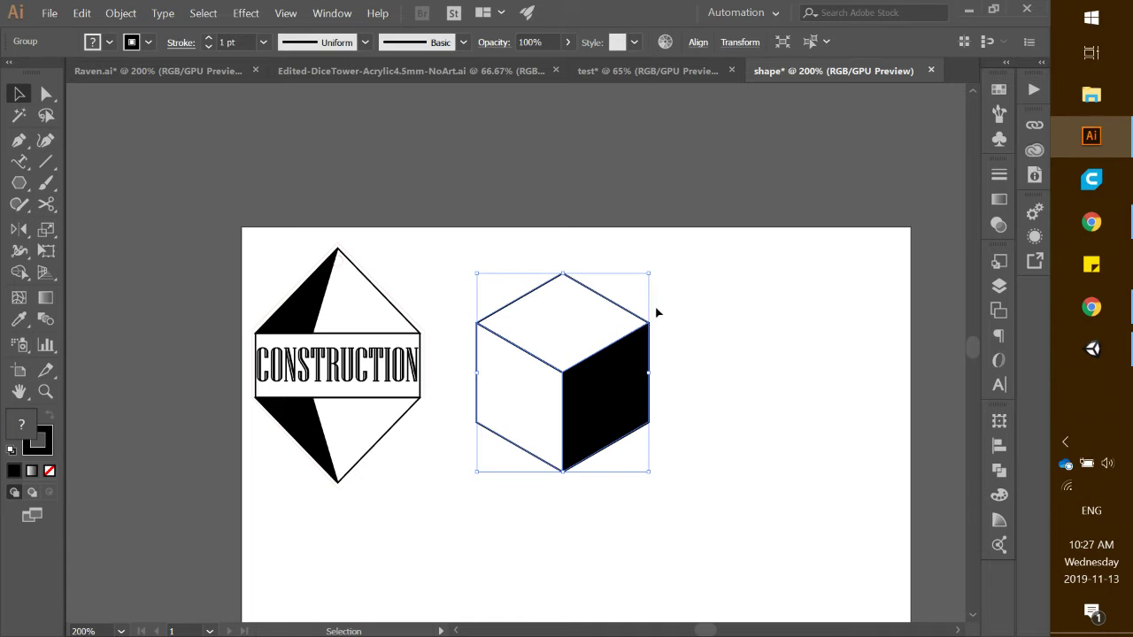
drag(607, 299, 829, 297)
drag(658, 466, 470, 244)
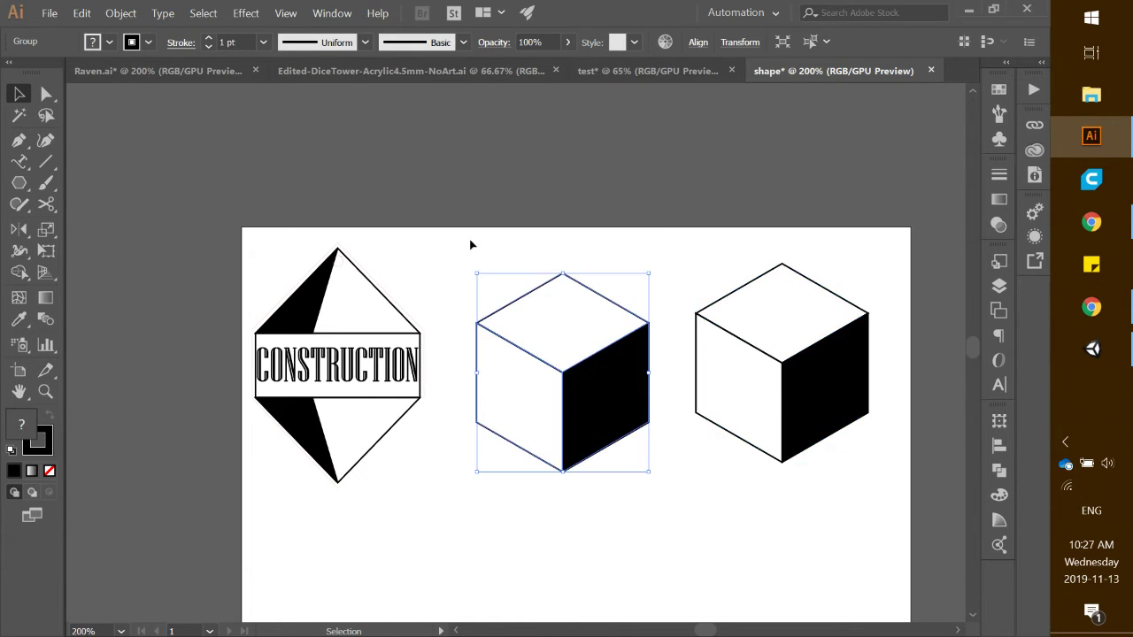
Step: Resize the middle cube to 50 mm wide and 60 mm high in the Transform fields
click(738, 46)
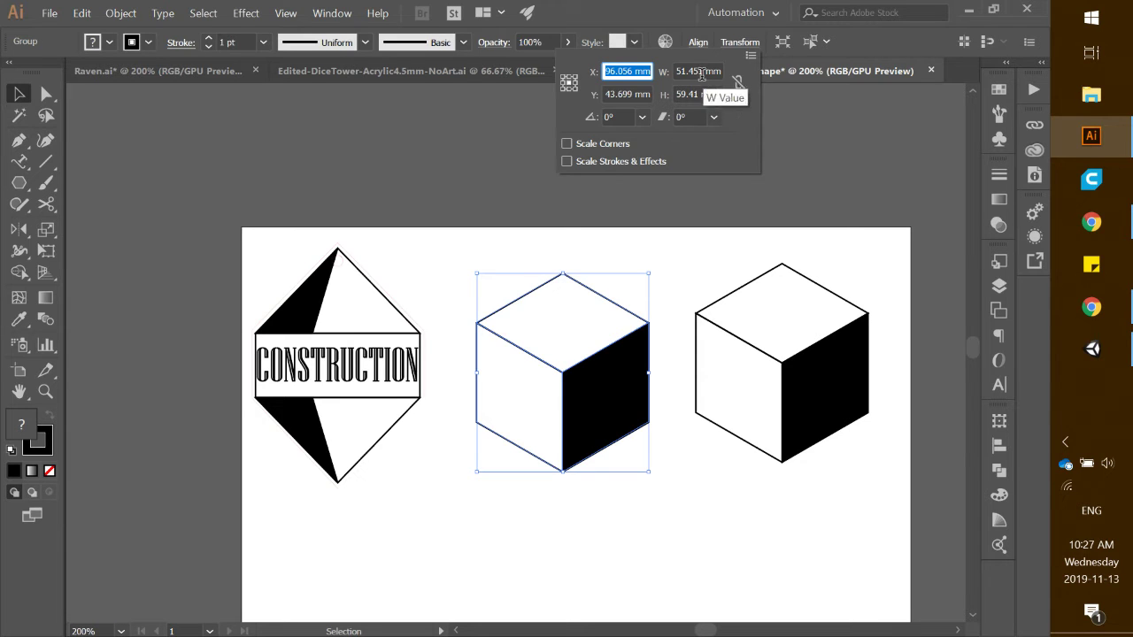
drag(704, 72, 672, 75)
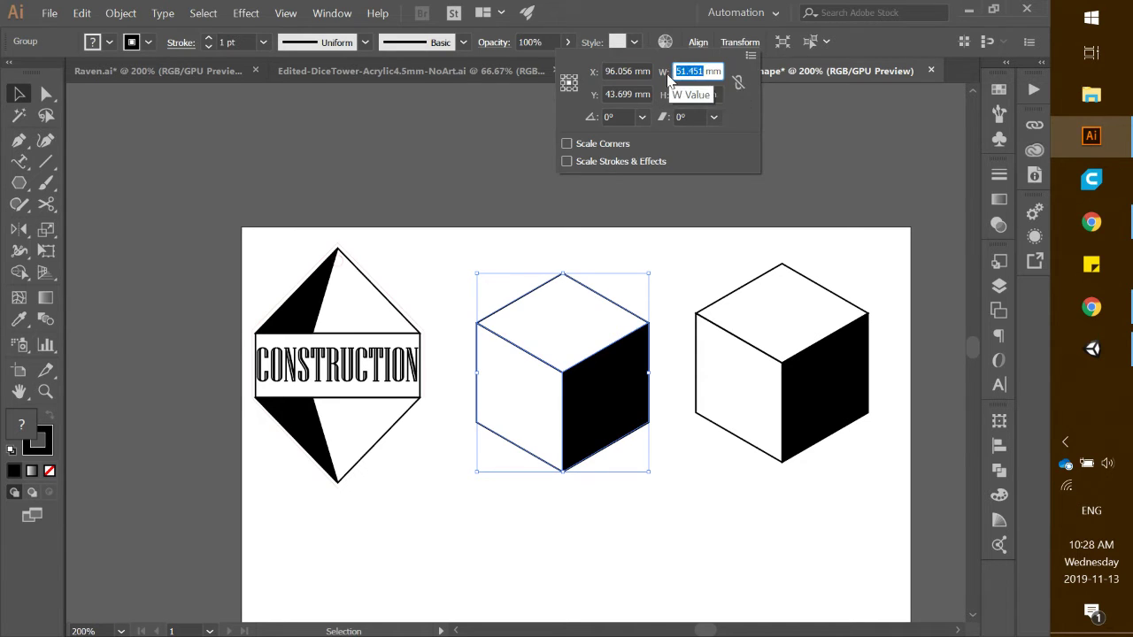
text(50)
key(Tab)
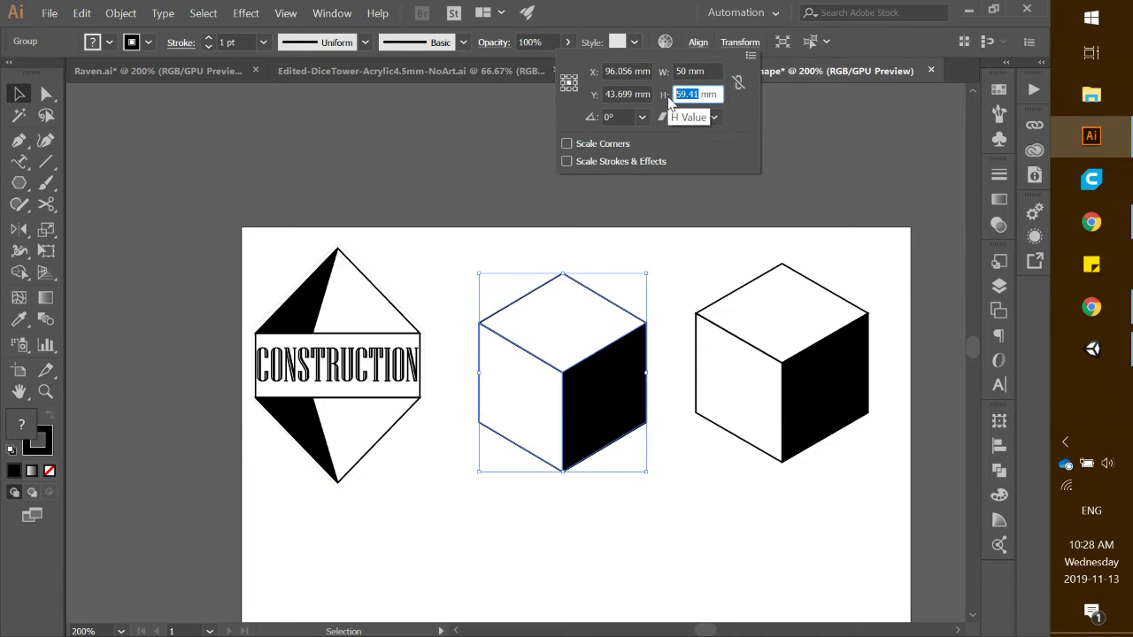
text(6)
key(Return)
Step: Toggle the width-height proportion link and review the cube's size values
click(736, 43)
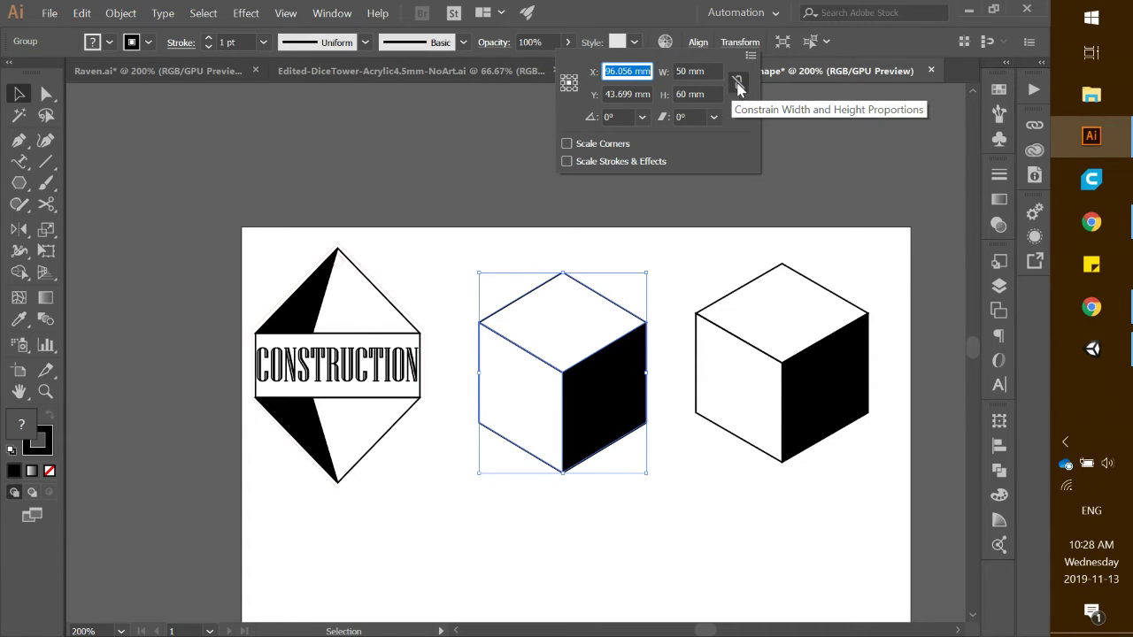
click(738, 85)
click(738, 86)
click(738, 86)
click(738, 86)
click(738, 85)
click(739, 85)
click(740, 85)
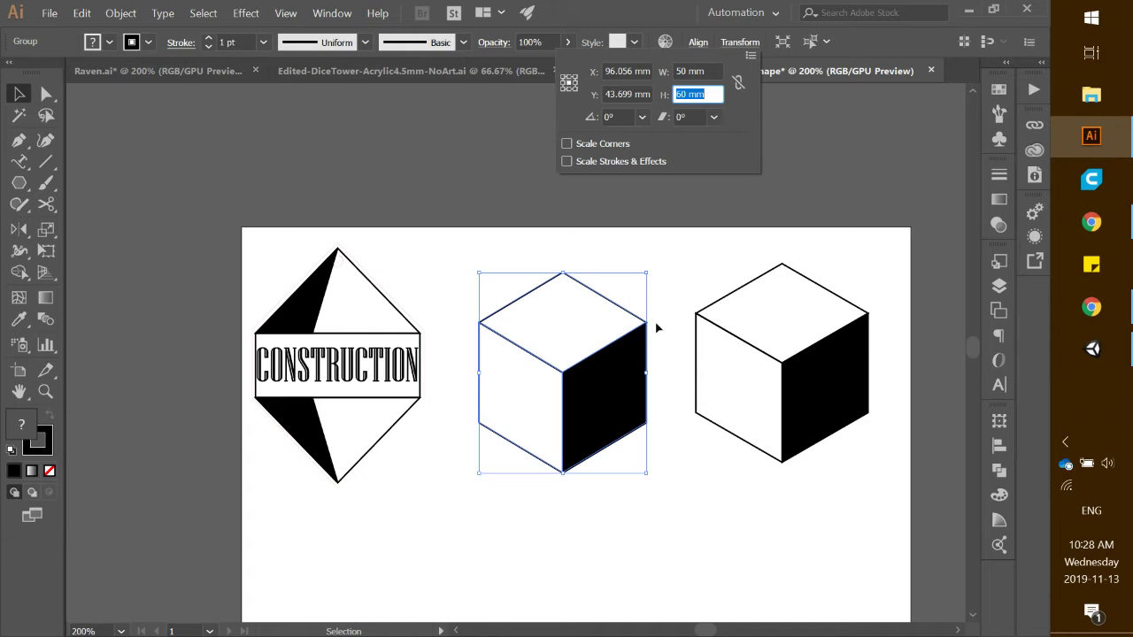
key(Escape)
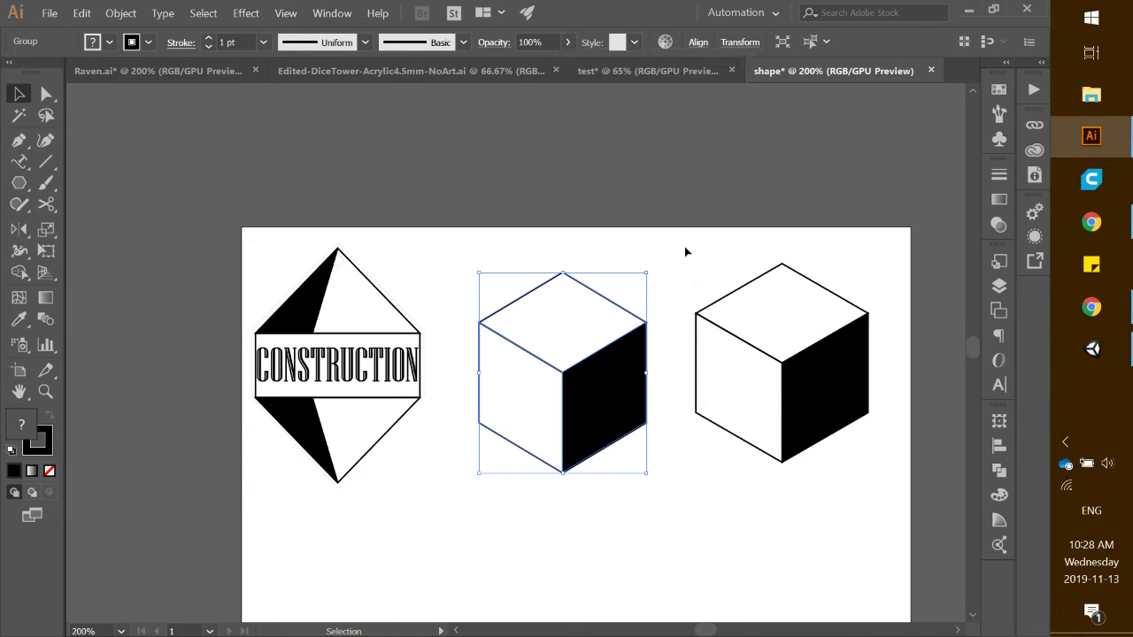
click(738, 48)
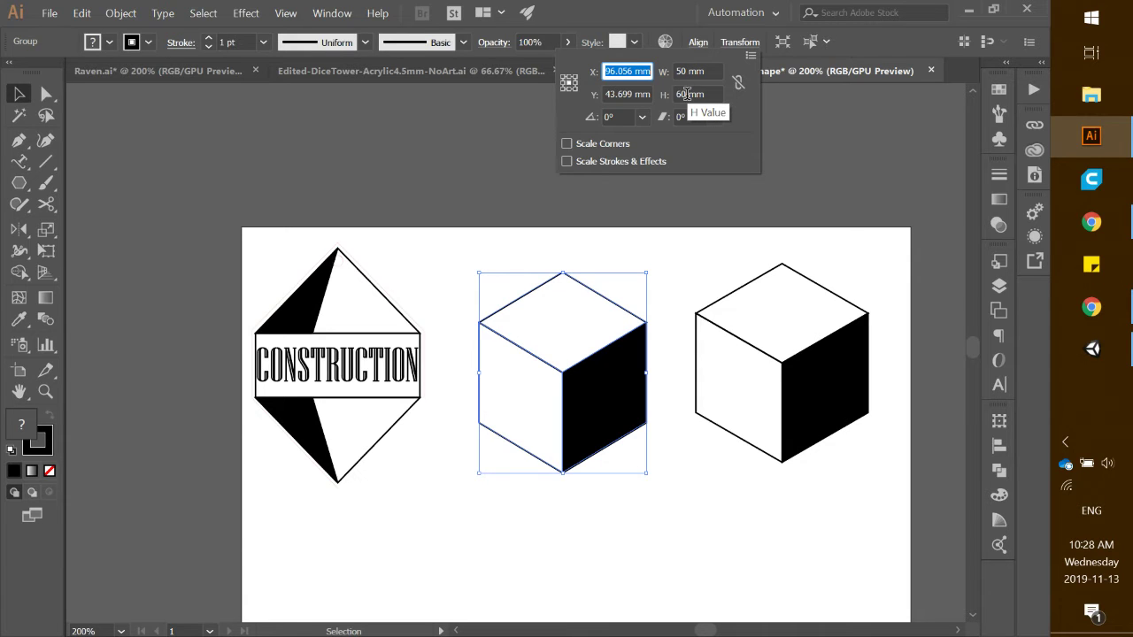
click(720, 264)
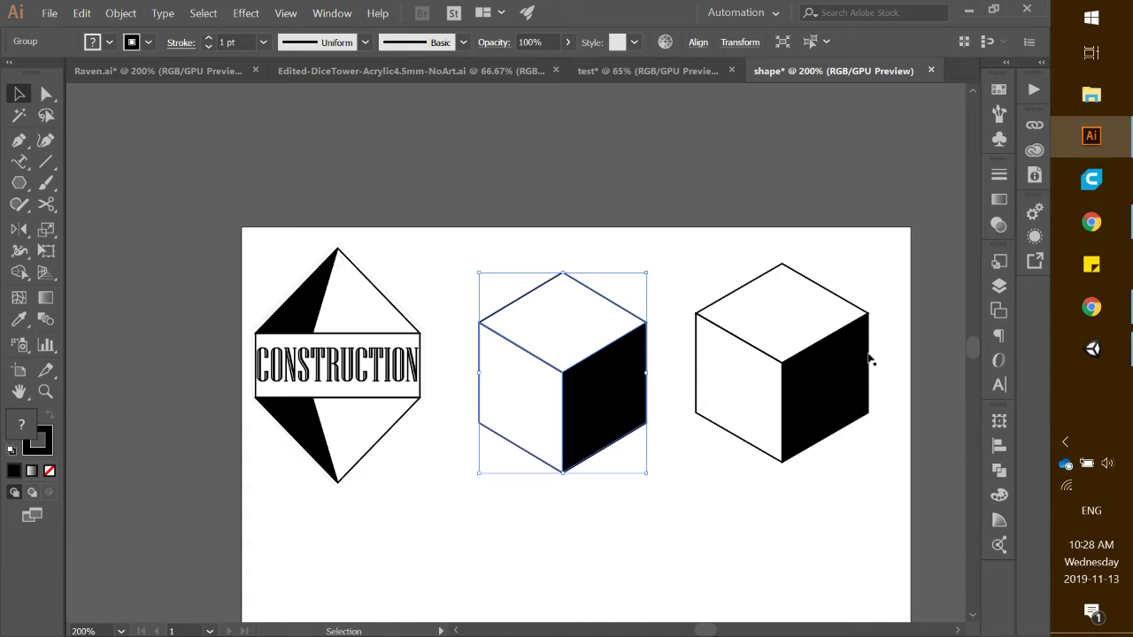
Step: Resize the right cube to 100 × 120 mm and move it left over the small cube
click(721, 261)
drag(697, 250, 897, 493)
click(741, 44)
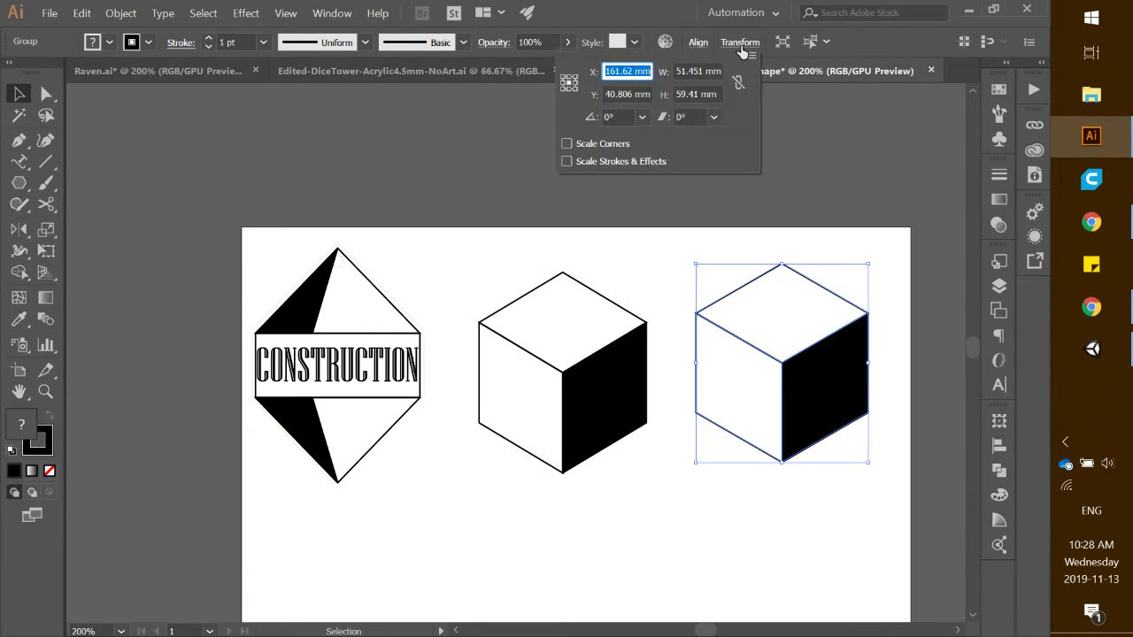
click(705, 70)
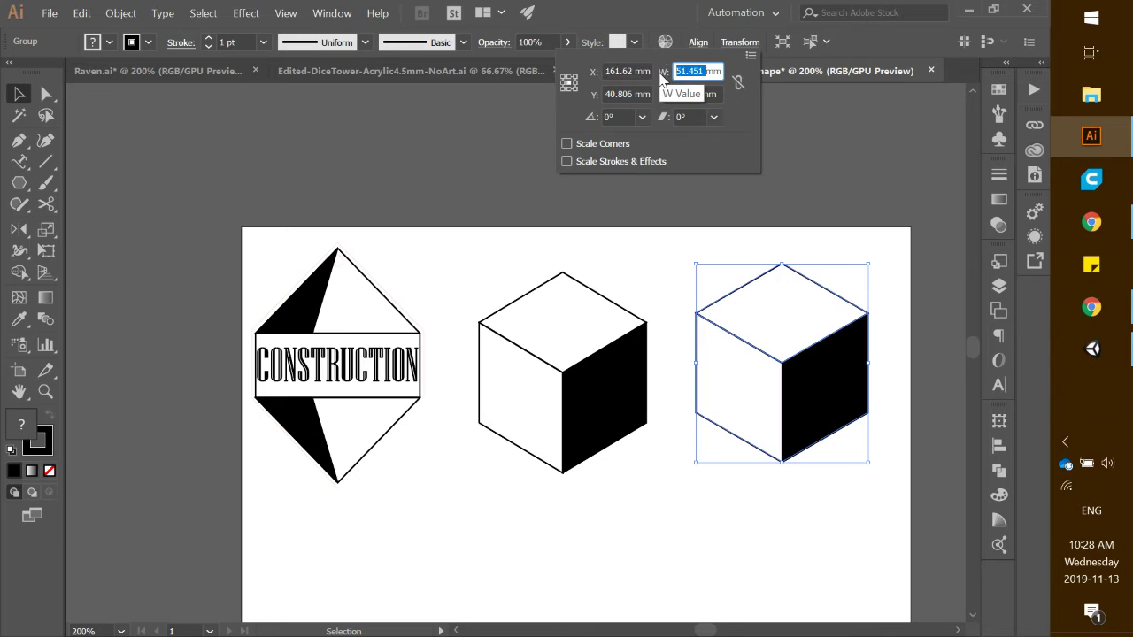
text(100)
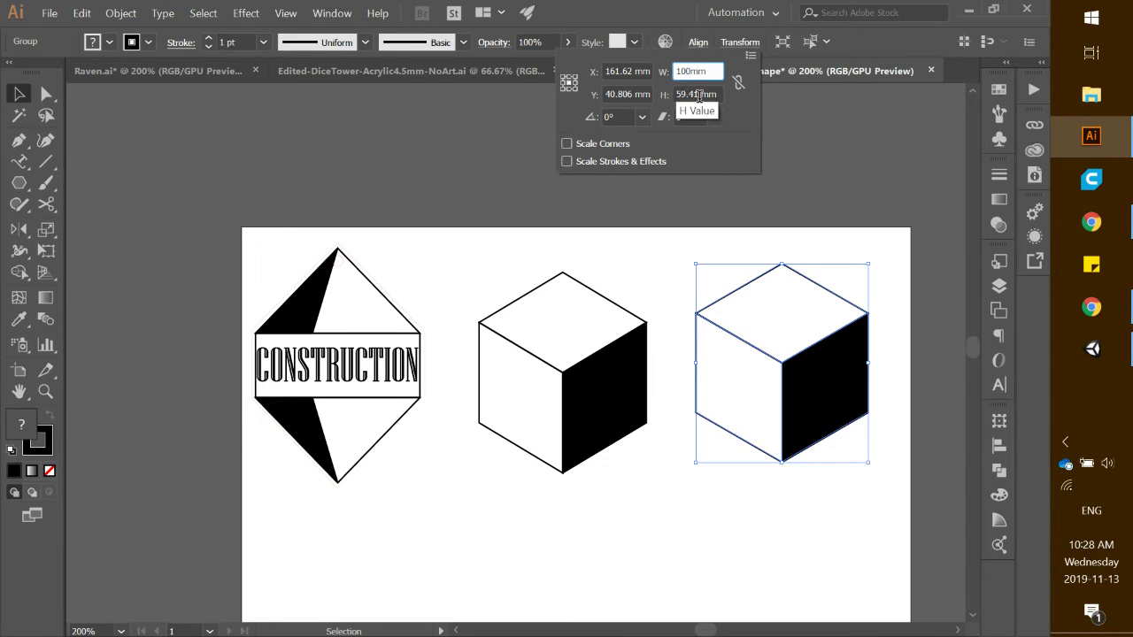
key(Tab)
text(120)
key(Return)
drag(823, 339, 723, 341)
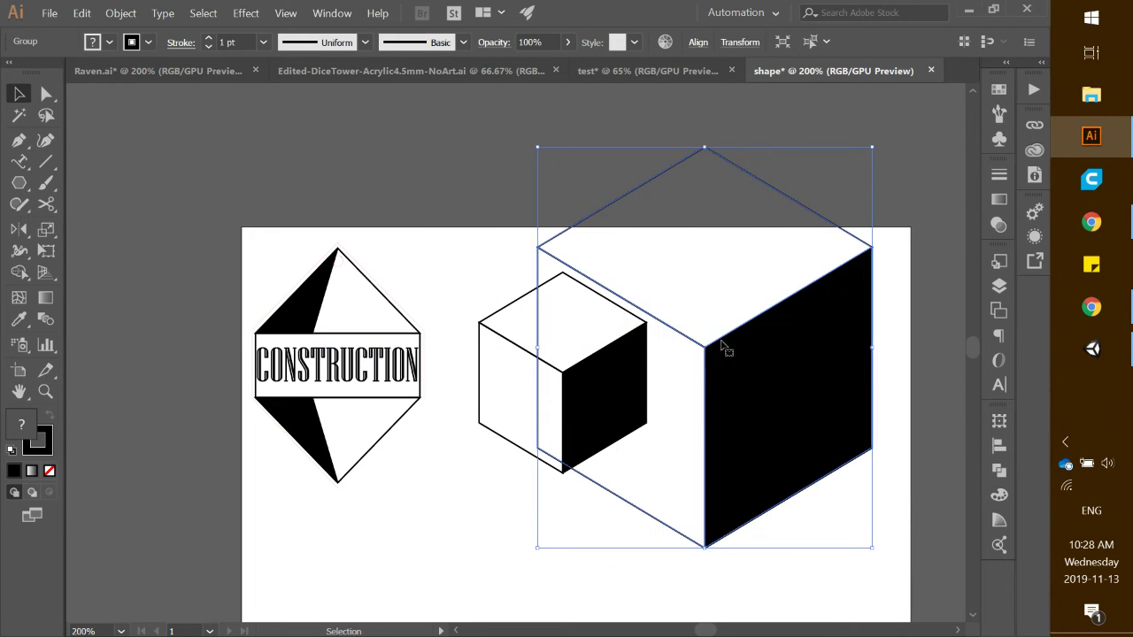
Step: Move the small cube below the large cube
scroll(723, 340, down, 2)
scroll(715, 340, up, 1)
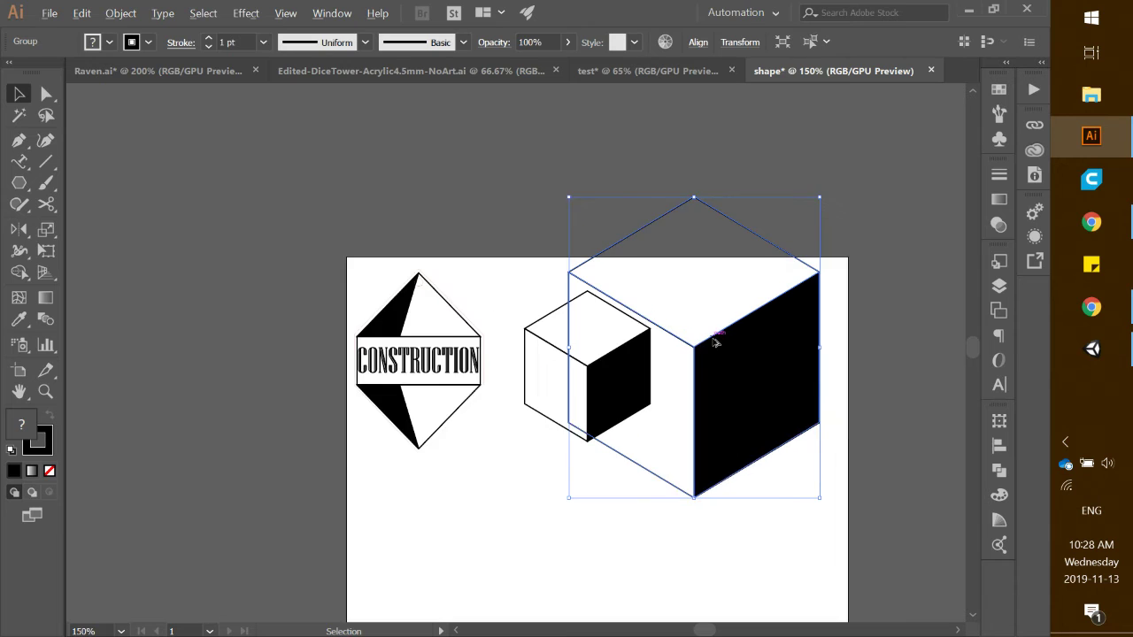
scroll(715, 341, up, 1)
scroll(678, 371, down, 2)
scroll(678, 372, down, 1)
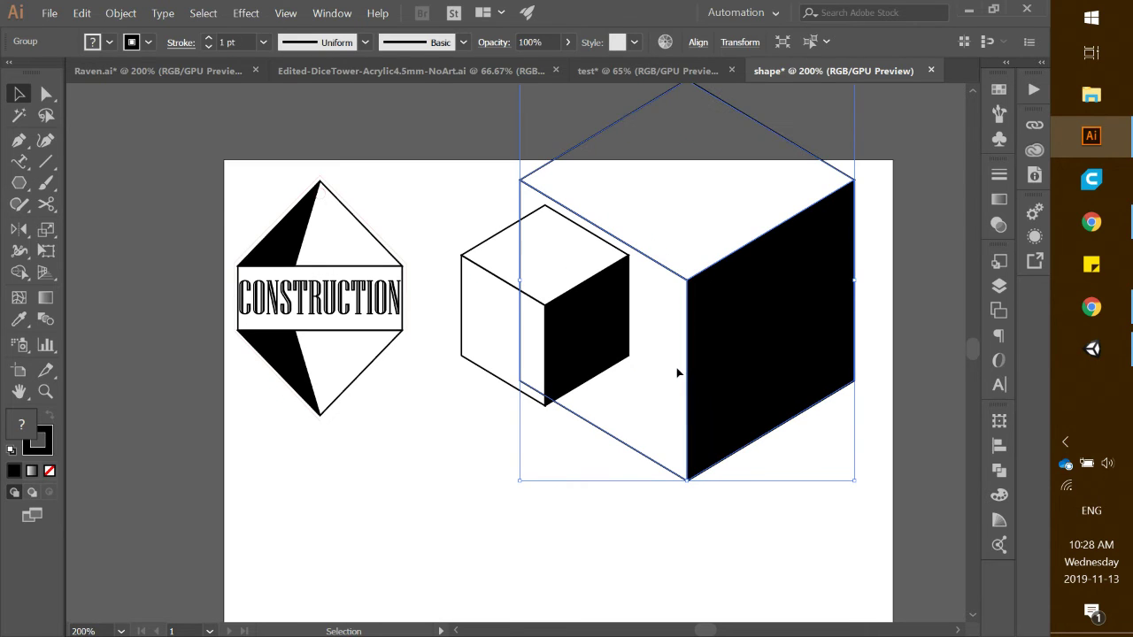
scroll(680, 368, up, 1)
scroll(679, 368, down, 2)
click(573, 455)
drag(539, 391, 652, 492)
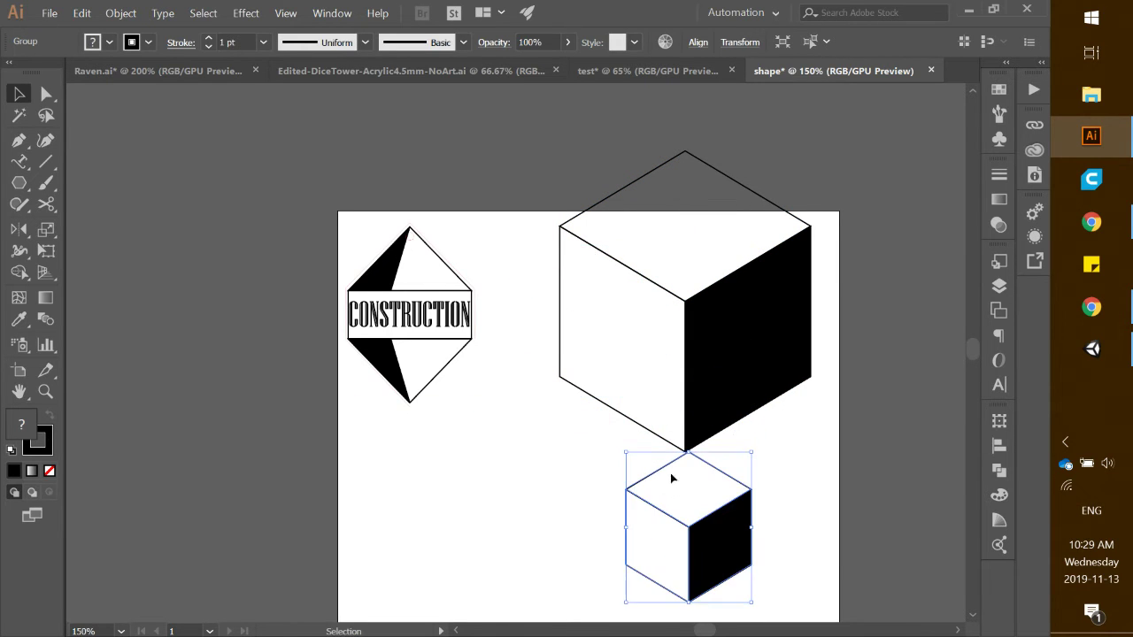
Step: Rotate the large cube about 180° by its bounding box, then deselect
click(659, 217)
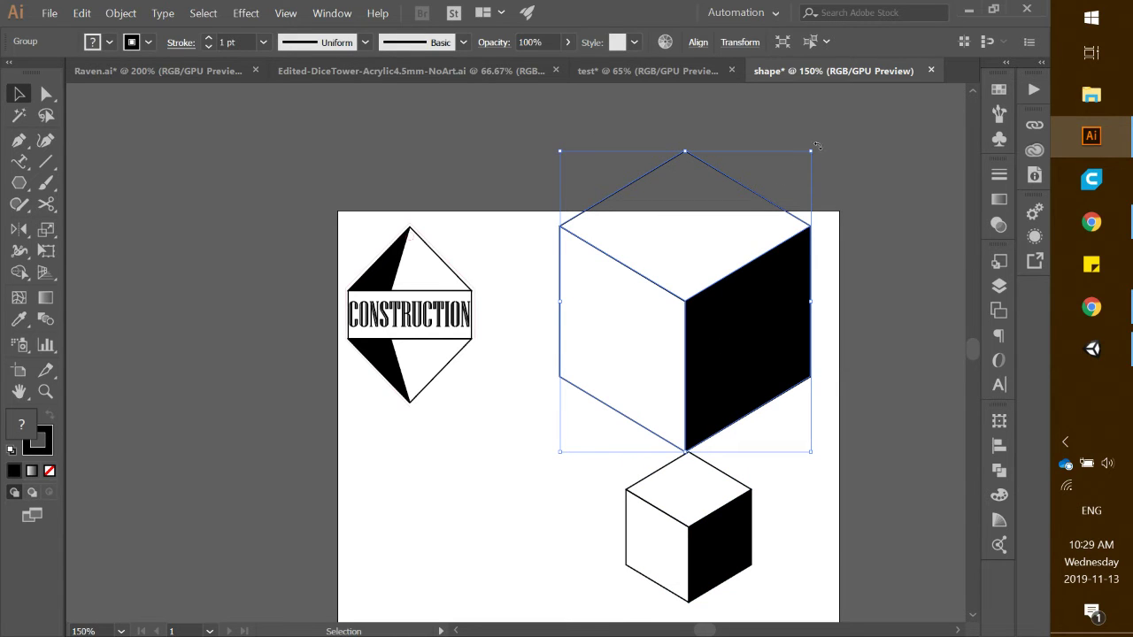
drag(817, 146, 584, 434)
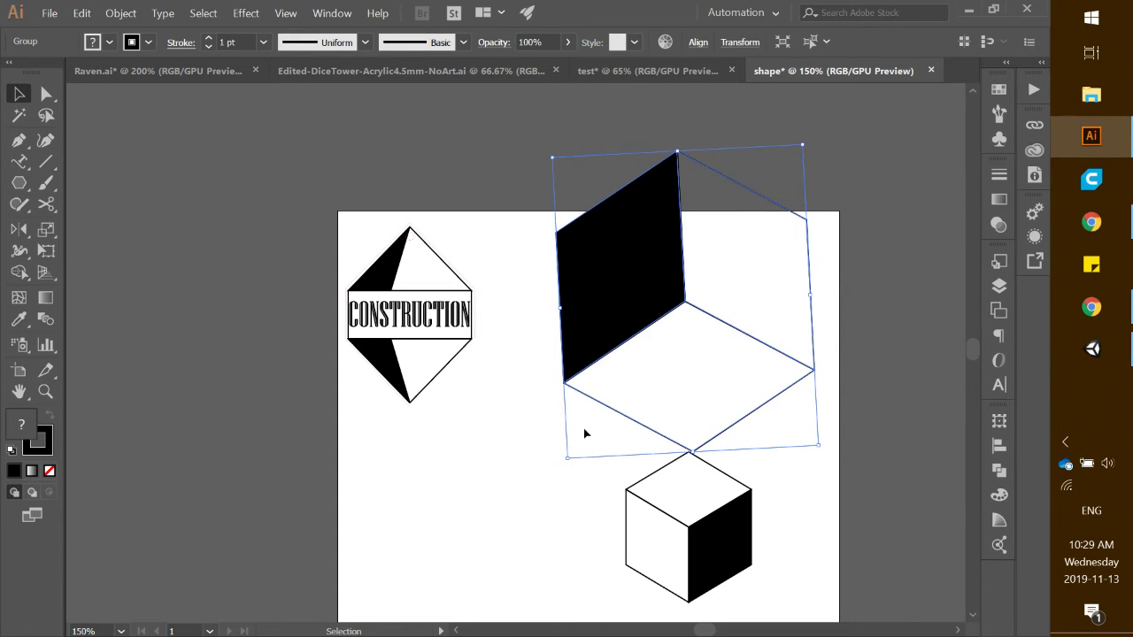
drag(564, 463, 558, 463)
click(508, 354)
scroll(673, 292, down, 2)
scroll(807, 329, up, 2)
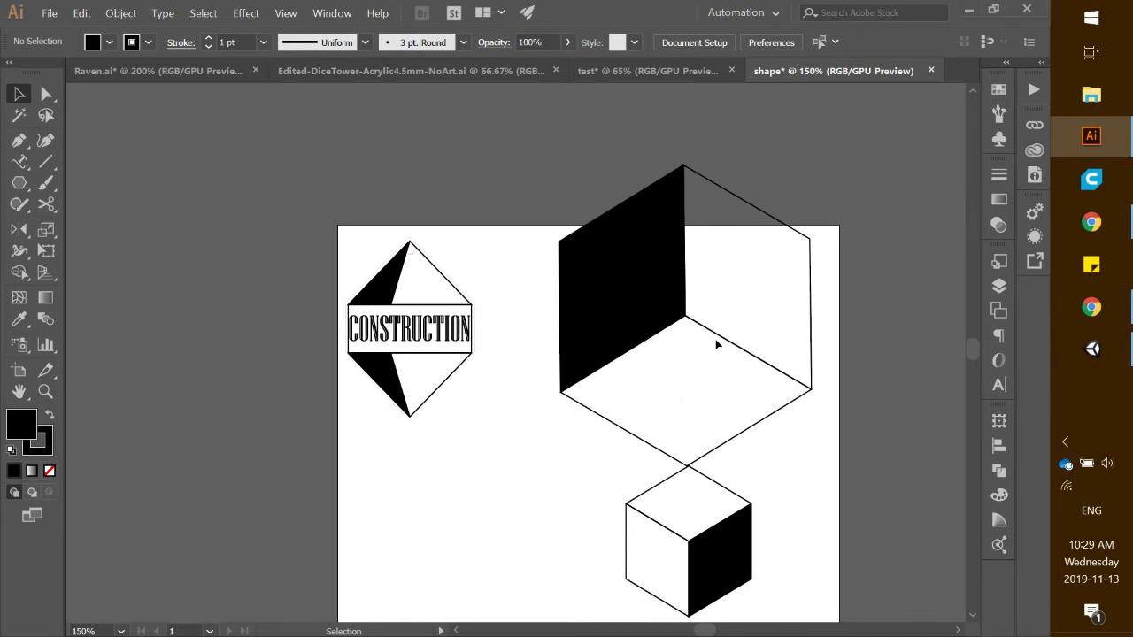
scroll(824, 458, up, 1)
scroll(824, 458, down, 2)
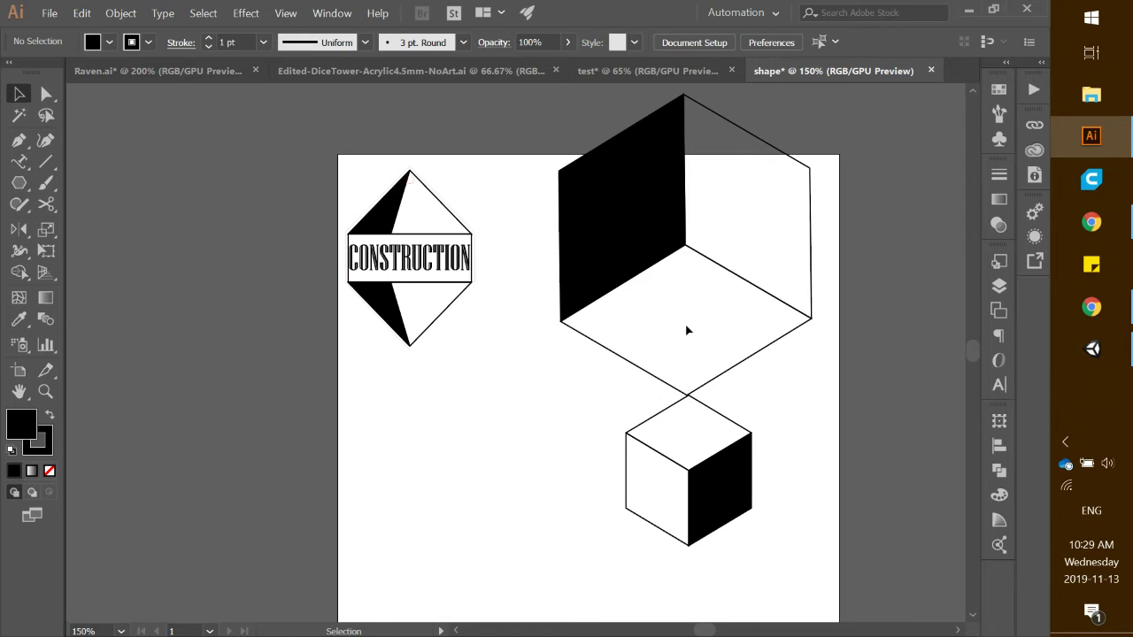
Step: Fill the small cube's top face with white (ffffff)
click(46, 94)
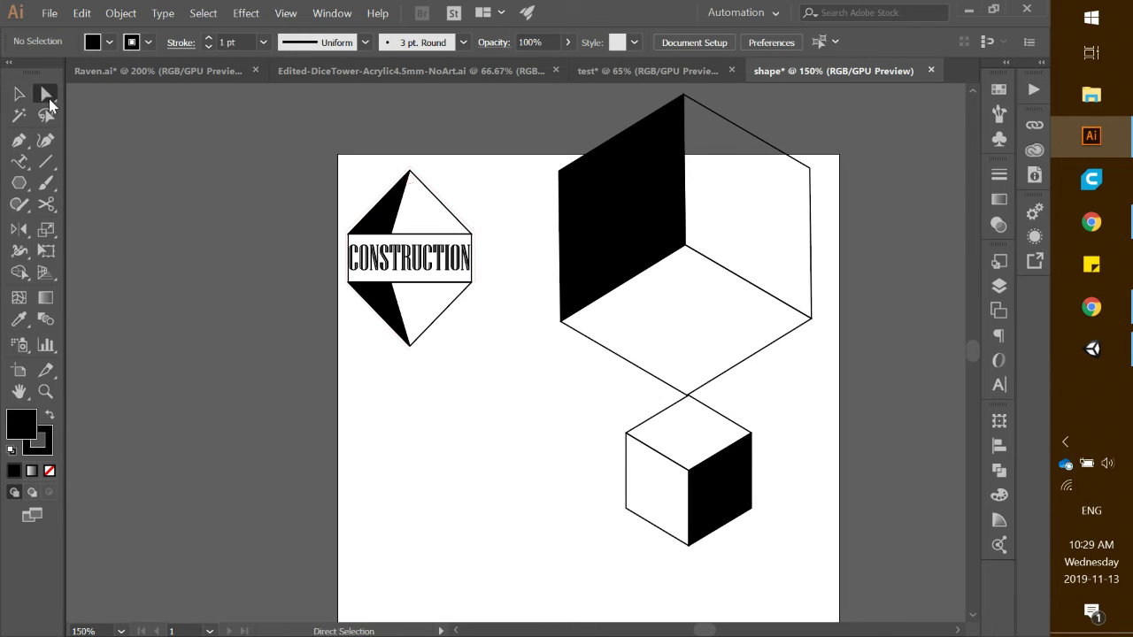
click(732, 419)
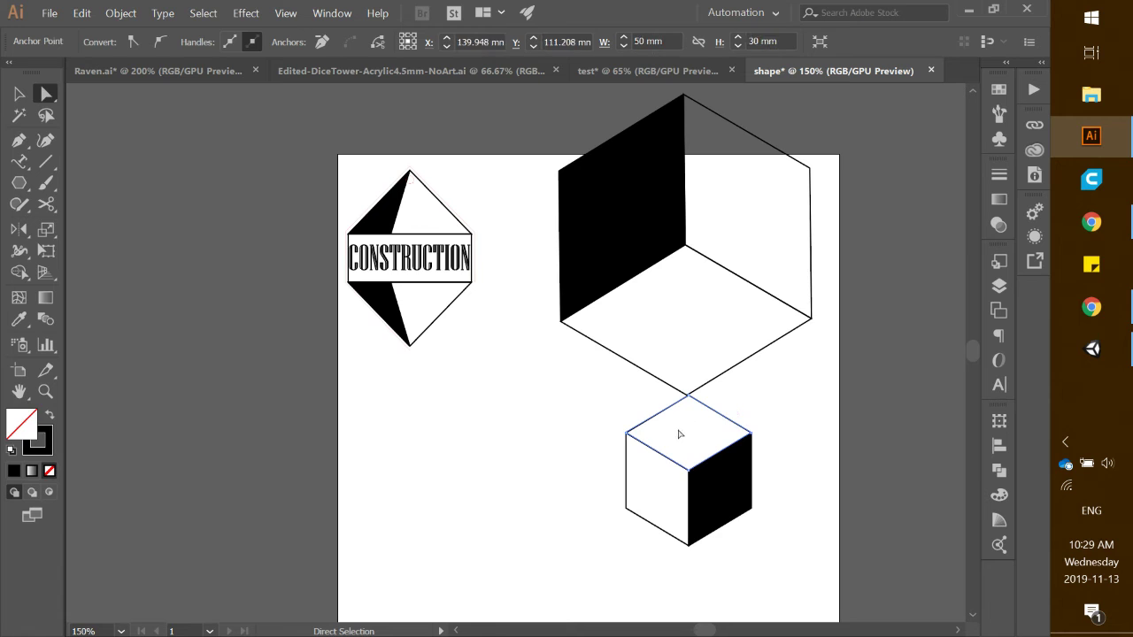
double_click(27, 429)
mouse_move(89, 278)
mouse_down()
mouse_move(92, 217)
mouse_move(25, 65)
mouse_move(6, 59)
mouse_up()
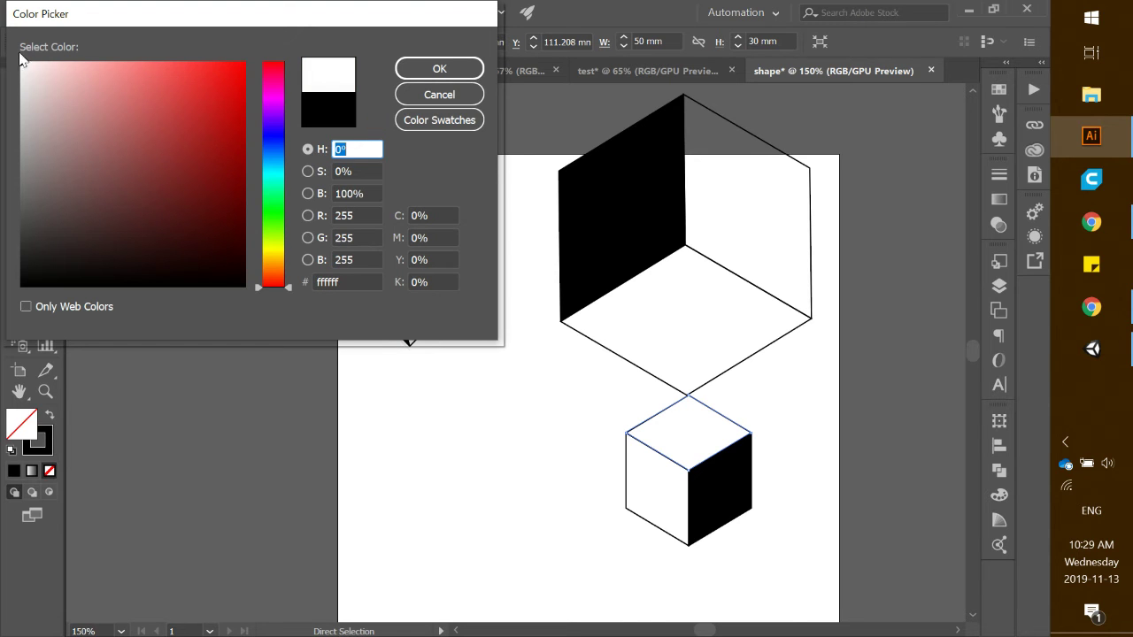
click(429, 69)
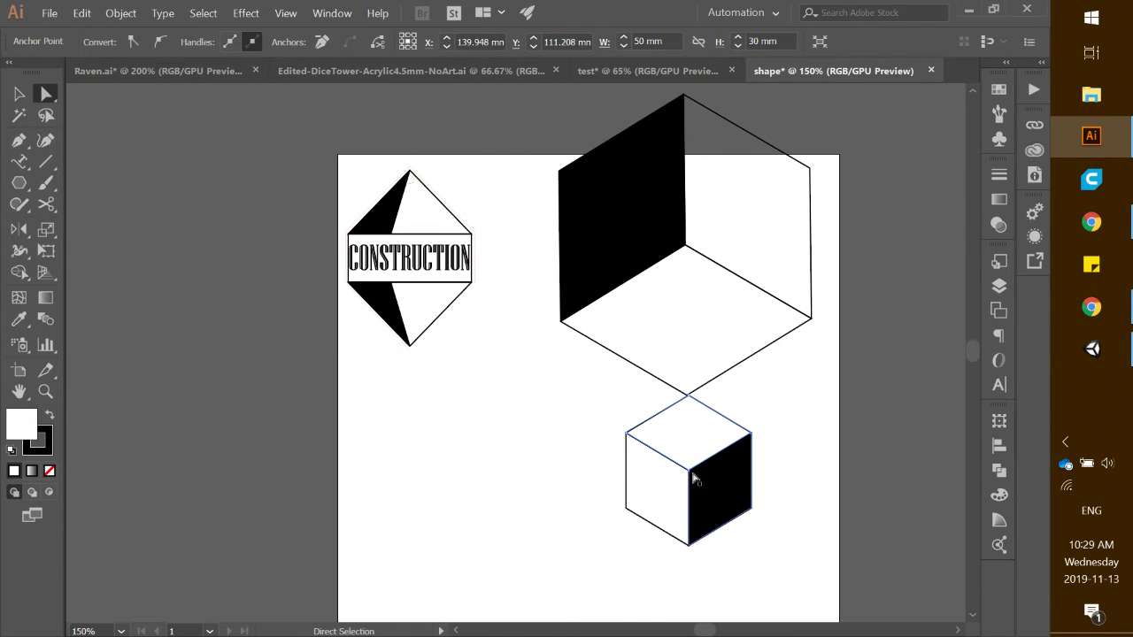
Step: Fill the small cube's left face with white (ffffff)
click(628, 493)
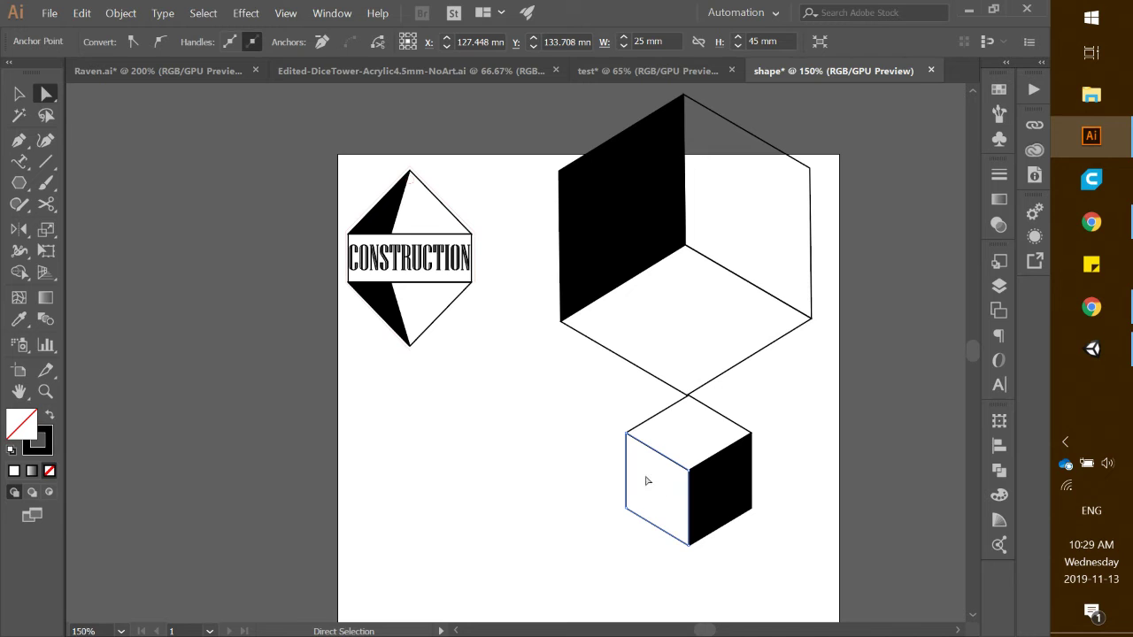
scroll(665, 505, up, 4)
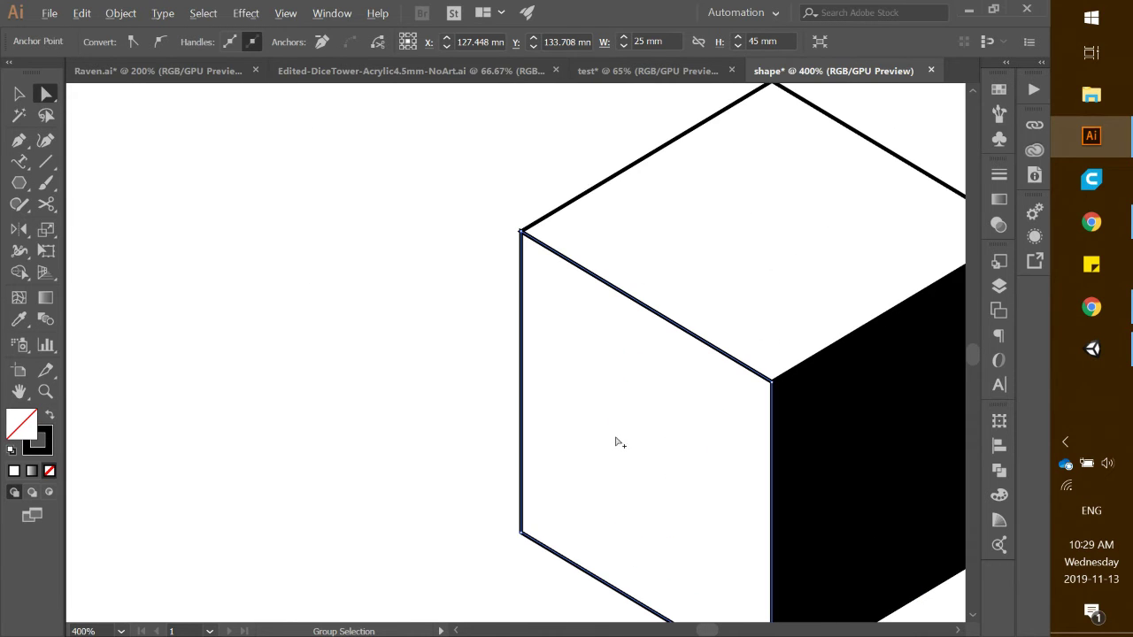
scroll(636, 499, down, 5)
scroll(623, 496, up, 3)
scroll(622, 494, down, 1)
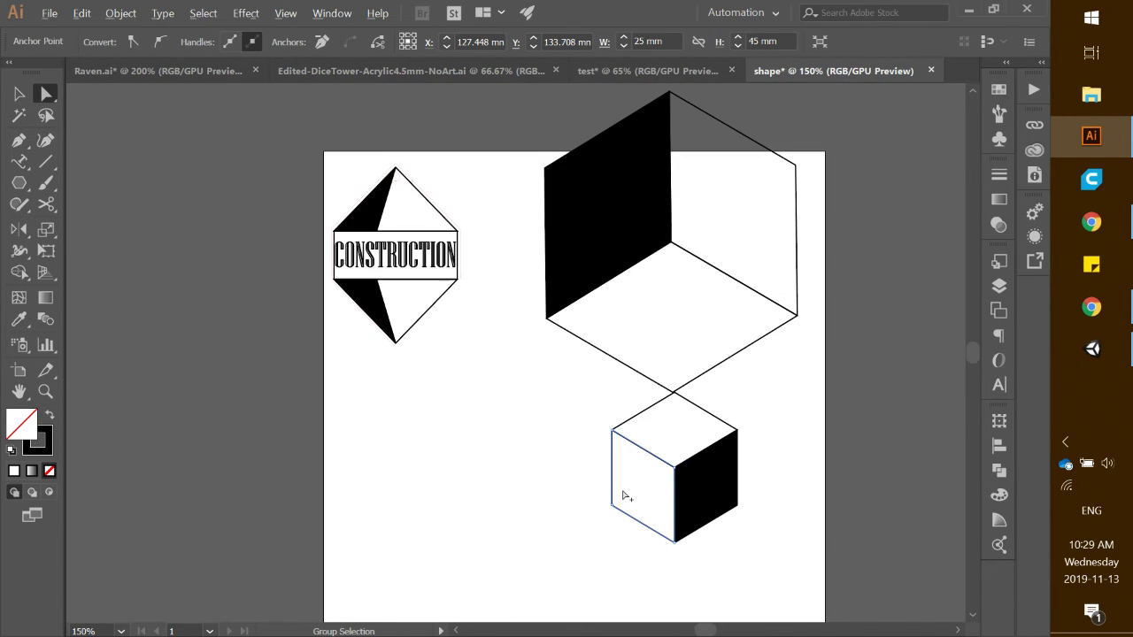
double_click(24, 432)
drag(124, 204, 19, 59)
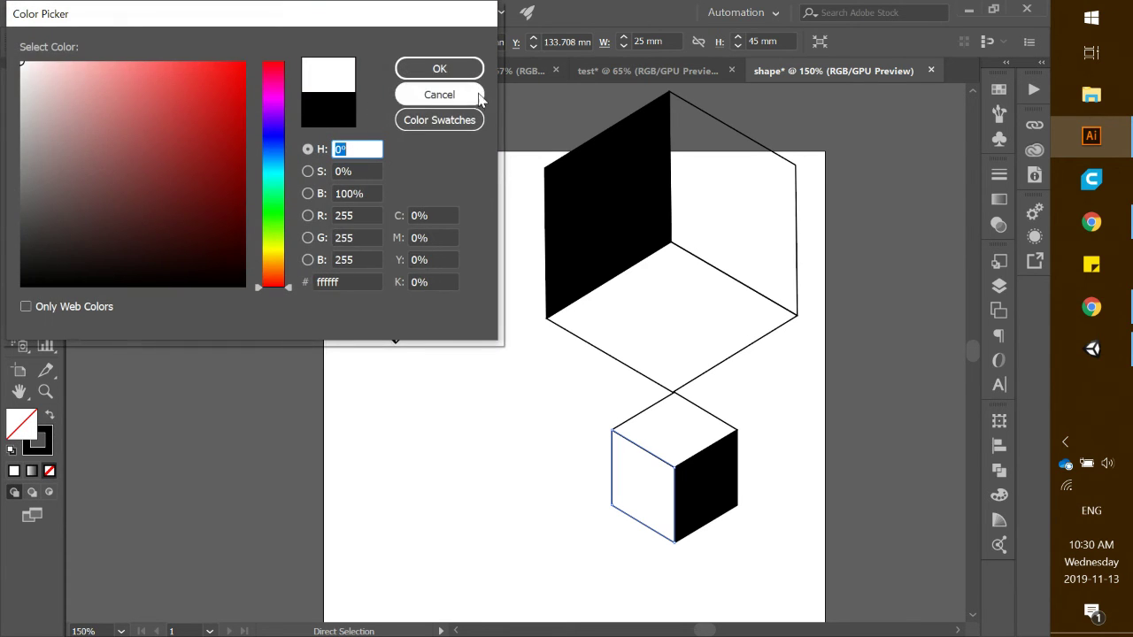
click(446, 69)
Step: Select the cube faces and stretch the large cube's black face edge downward
click(659, 446)
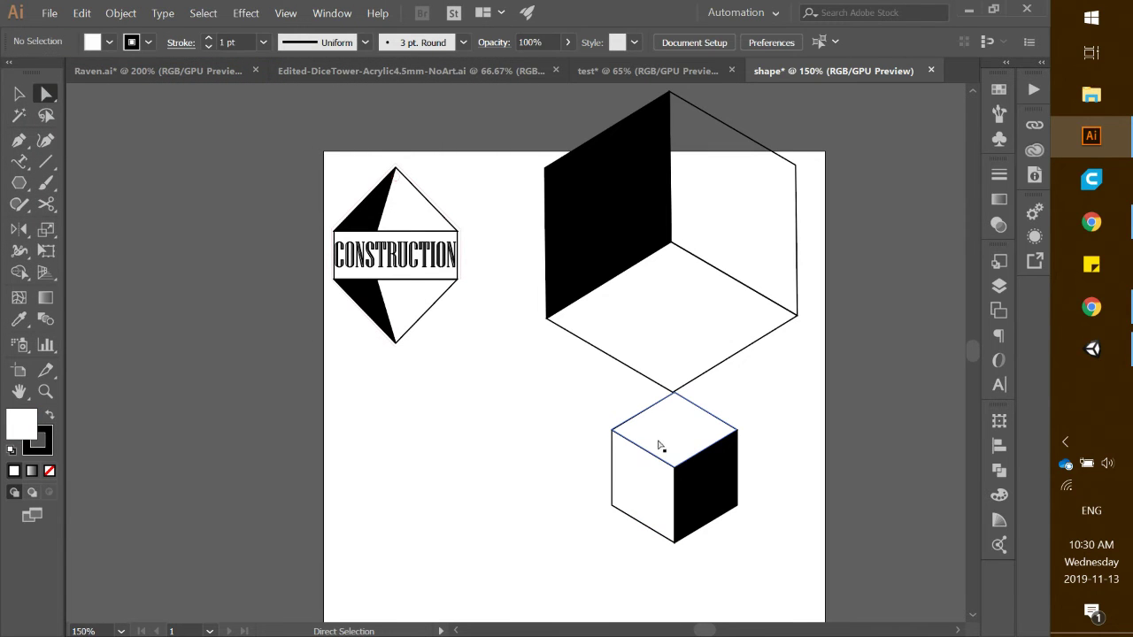
click(649, 477)
click(705, 491)
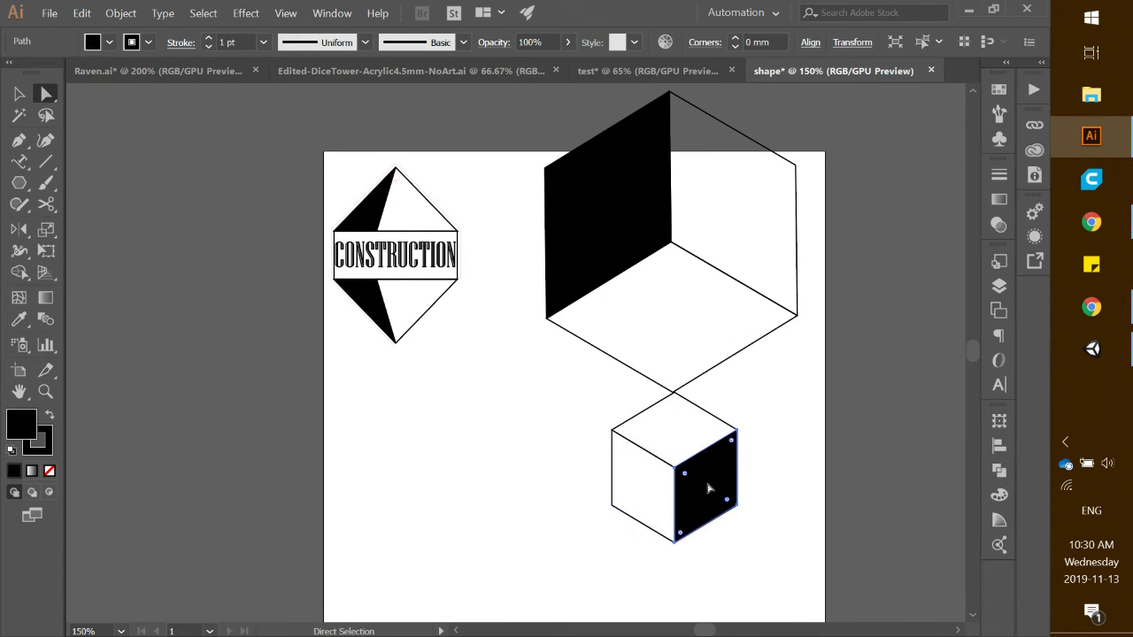
click(672, 204)
drag(671, 204, 671, 266)
Step: Undo the edge stretch, move the large cube onto the small one, and send it to back
key(ctrl+z)
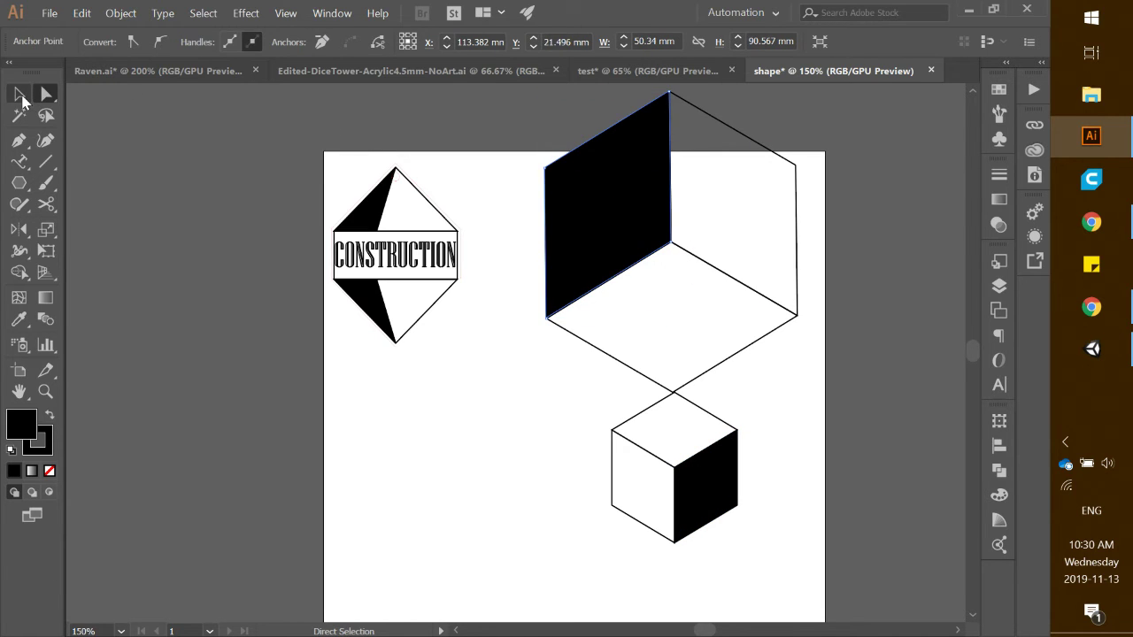
click(21, 94)
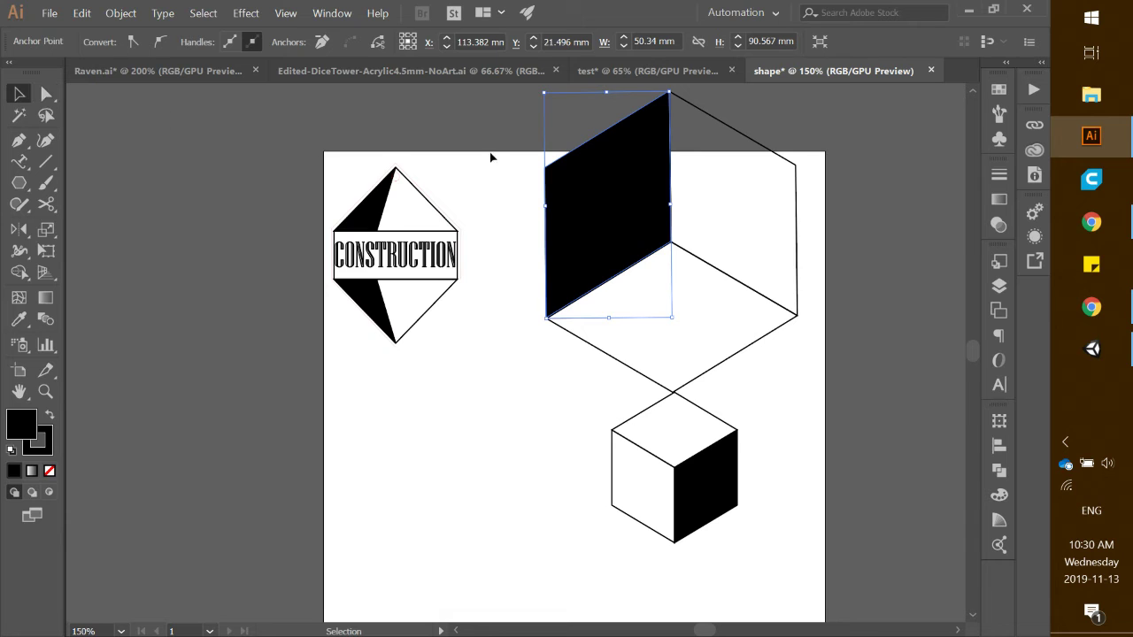
click(832, 236)
drag(818, 368, 521, 92)
drag(669, 184, 675, 409)
scroll(833, 382, down, 2)
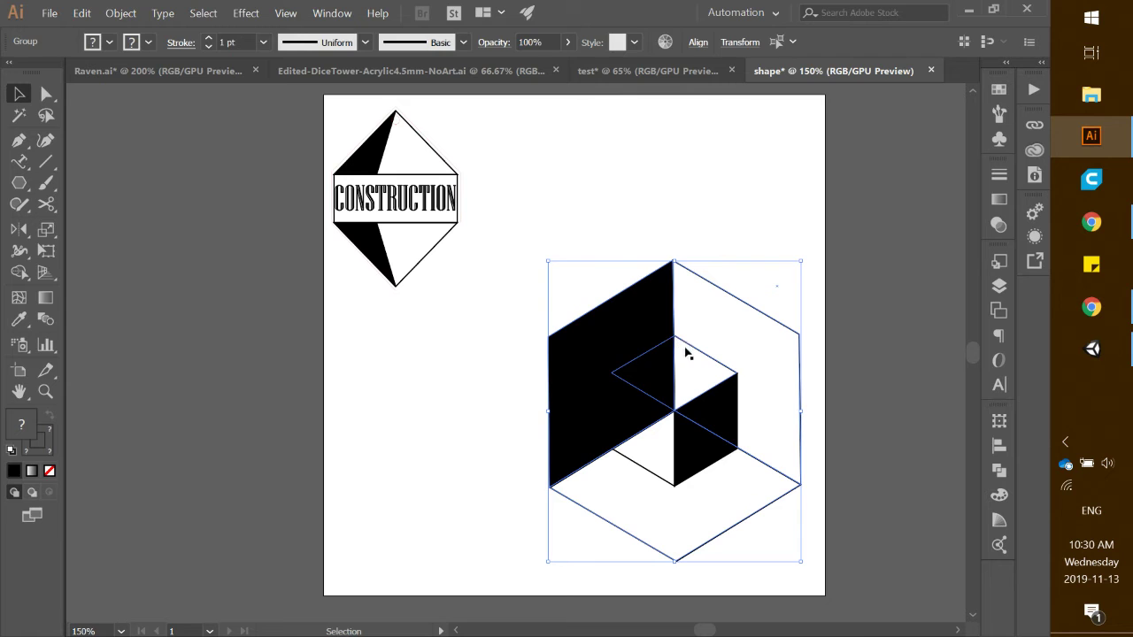
right_click(649, 319)
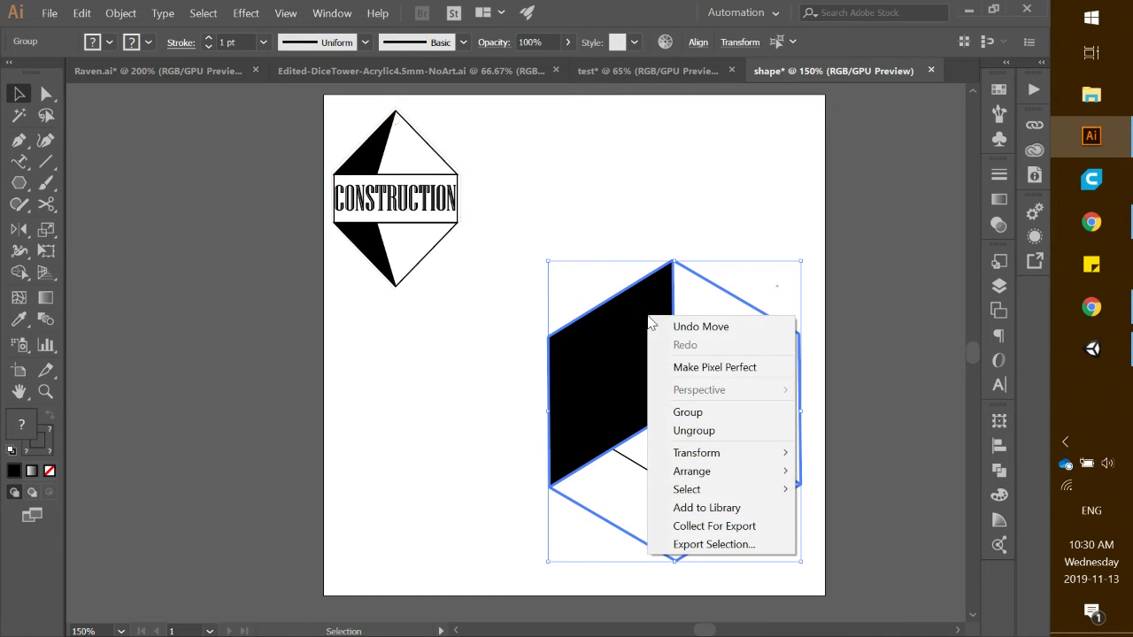
mouse_move(761, 476)
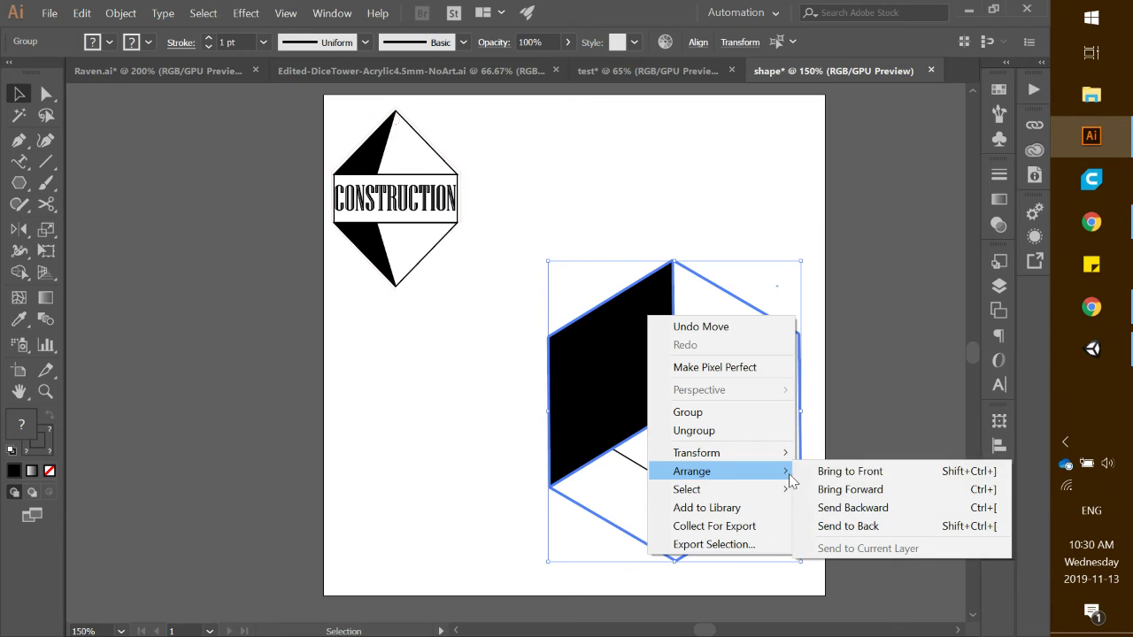
click(839, 525)
Step: Scale both cubes down proportionally and move the logo up beside the CONSTRUCTION emblem
click(846, 431)
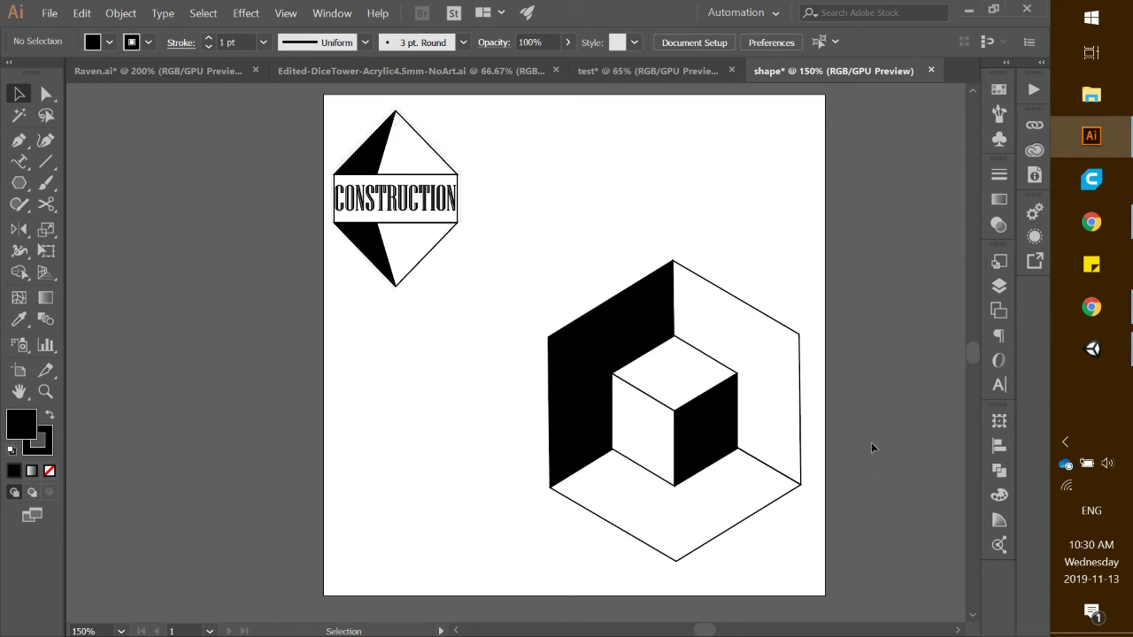
drag(848, 574, 521, 210)
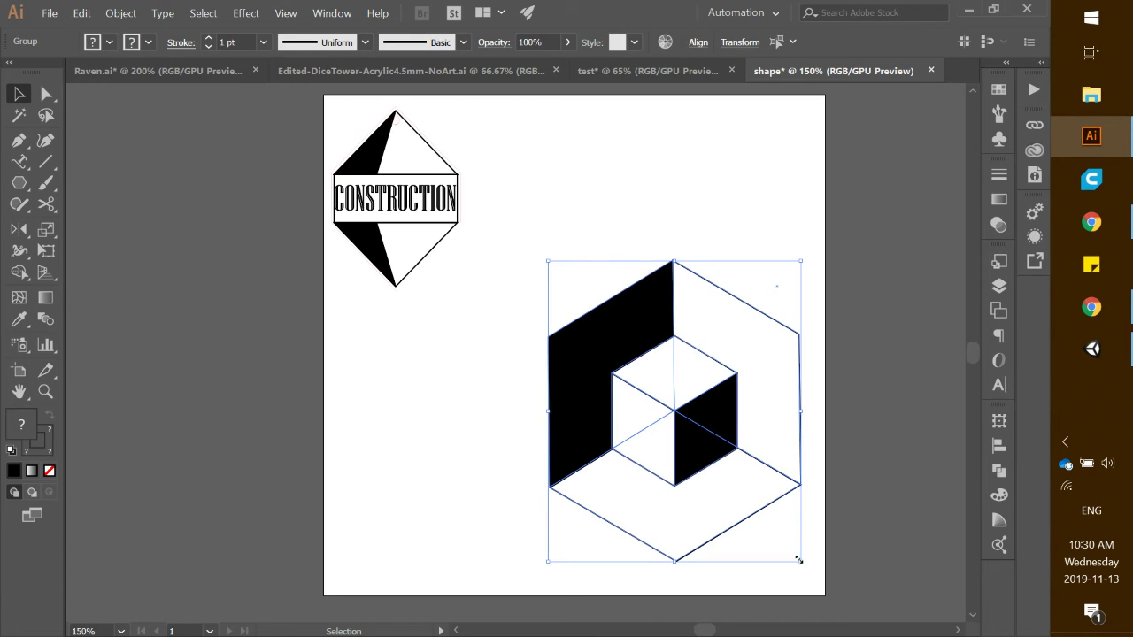
key(shift)
drag(798, 562, 710, 453)
drag(673, 352, 613, 197)
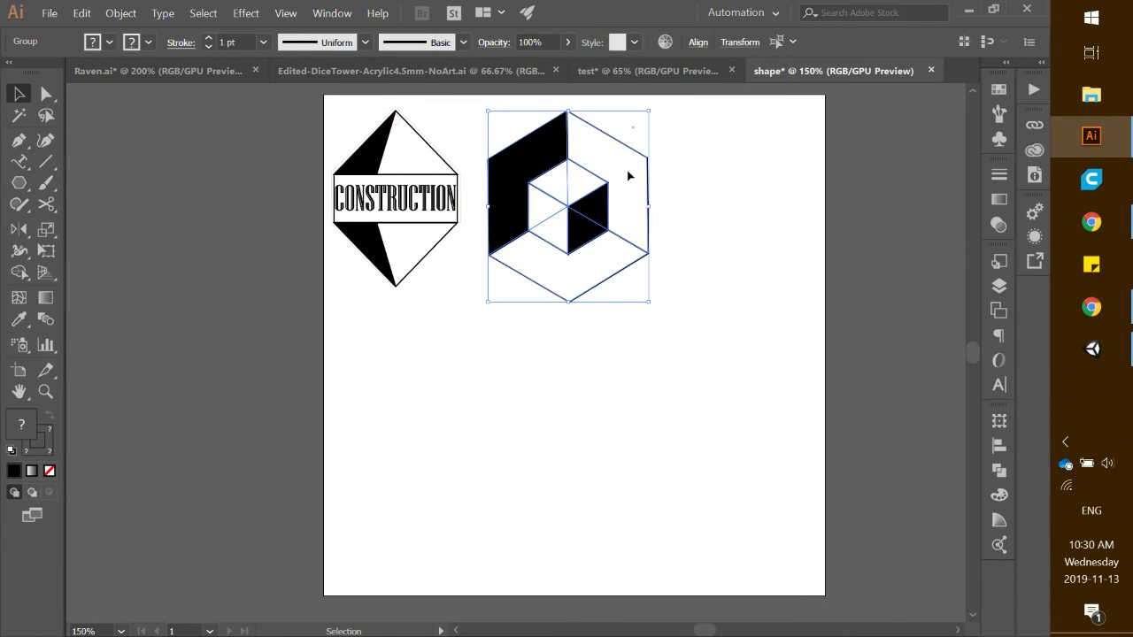
scroll(630, 178, up, 2)
drag(738, 210, 771, 260)
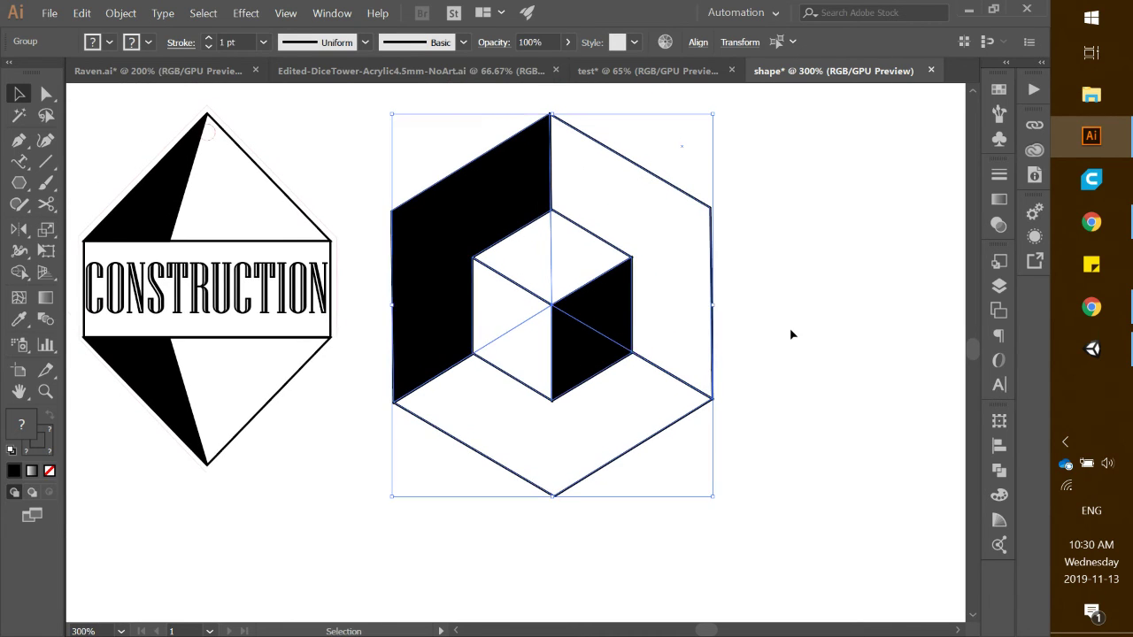
click(791, 331)
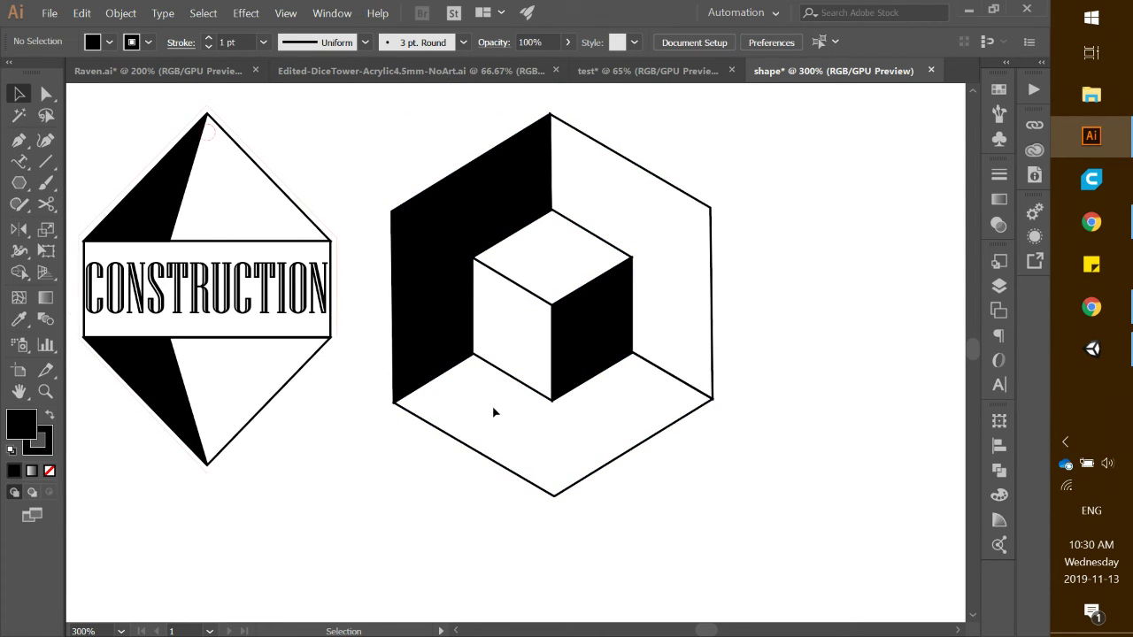
Step: Draw an inner line along the large cube's lower-left edge and try starting path text
click(46, 162)
drag(408, 401, 556, 486)
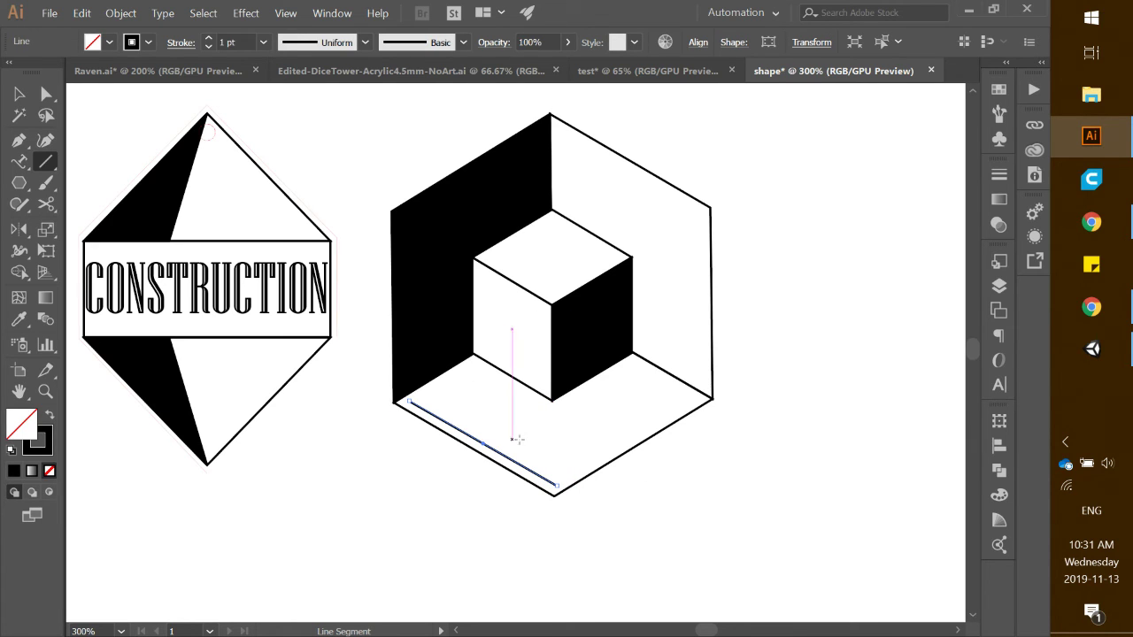
click(21, 167)
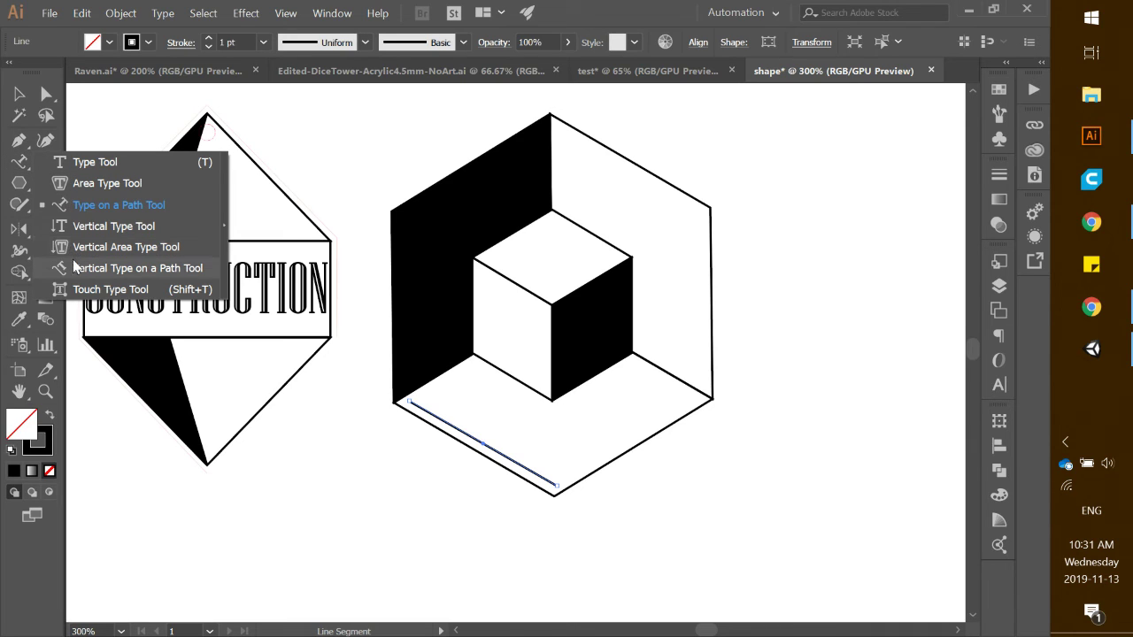
click(135, 207)
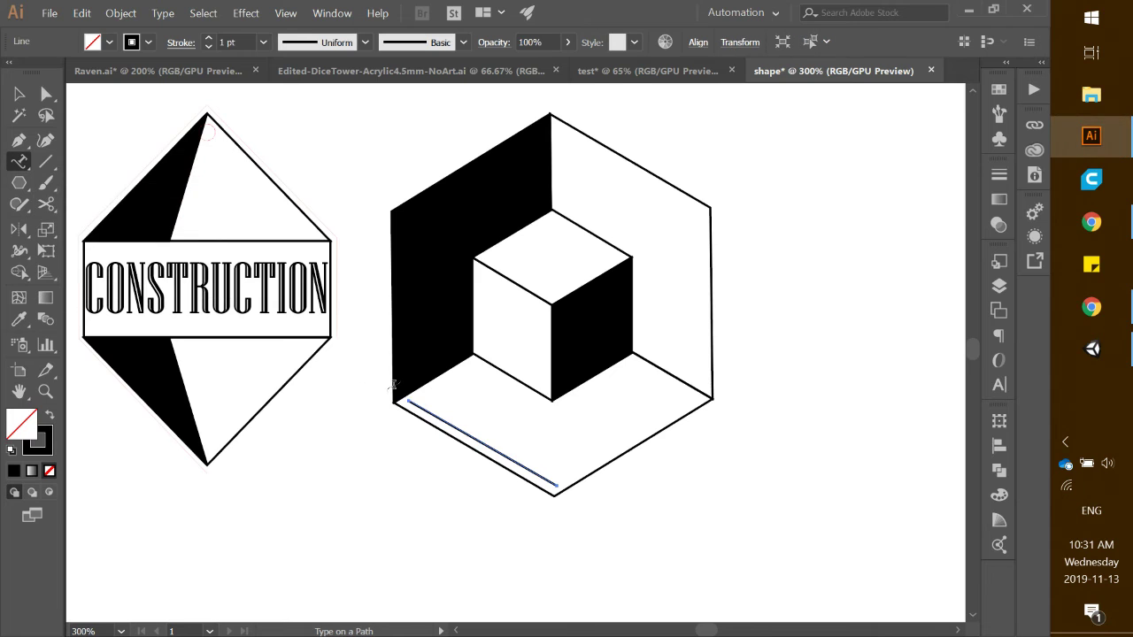
click(428, 406)
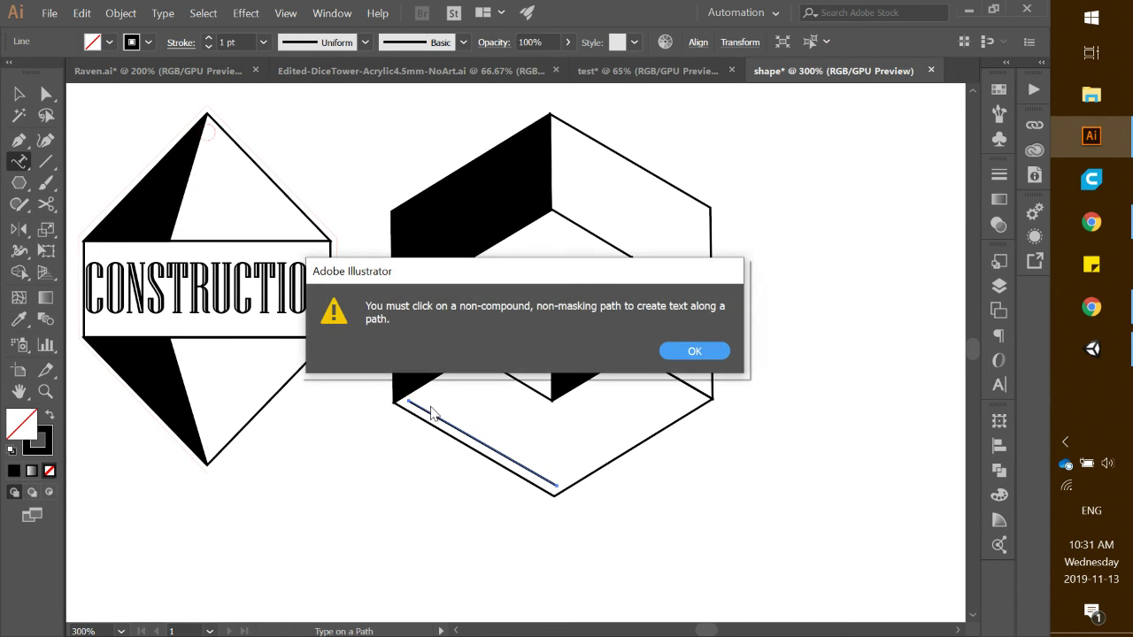
Step: Deselect the line, then place Type on a Path text on it, showing placeholder 'Lore'
click(680, 354)
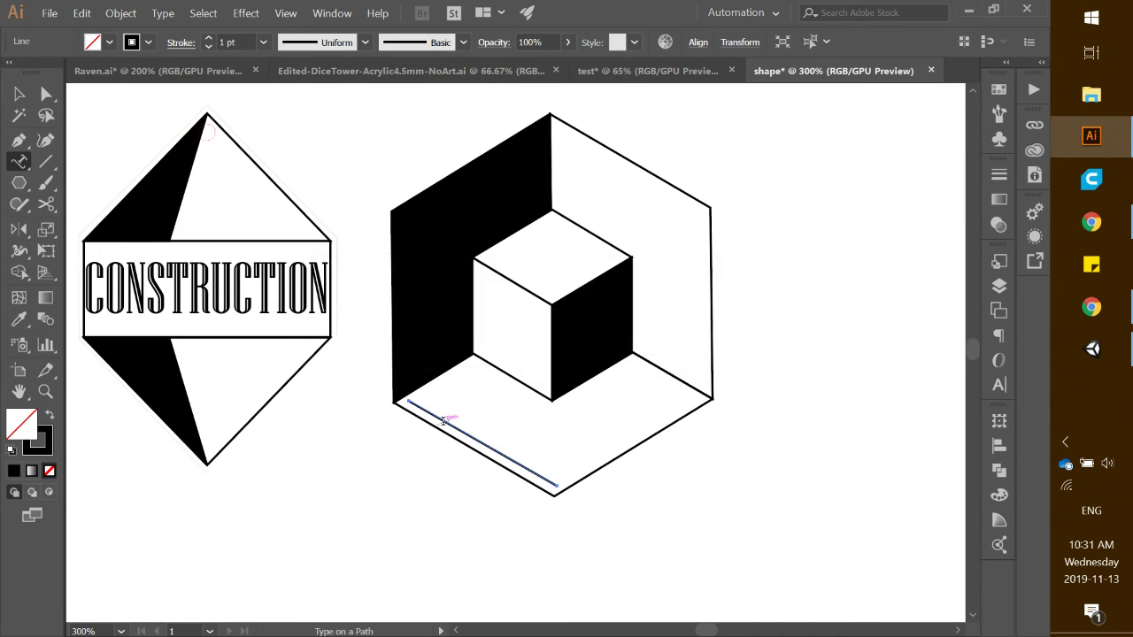
click(20, 96)
click(308, 133)
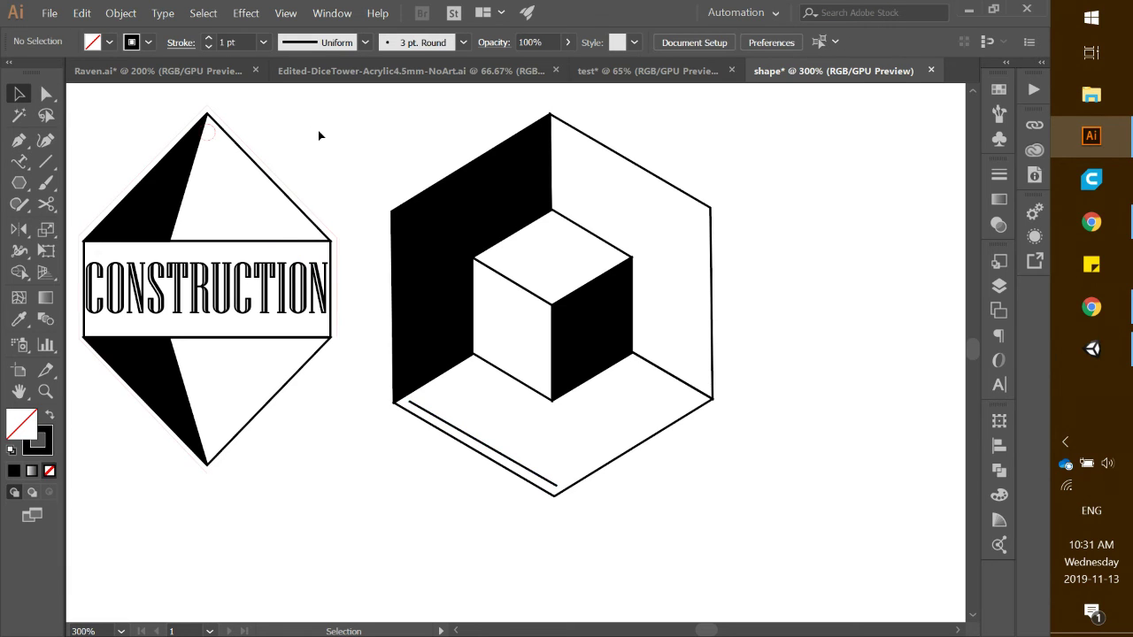
click(19, 161)
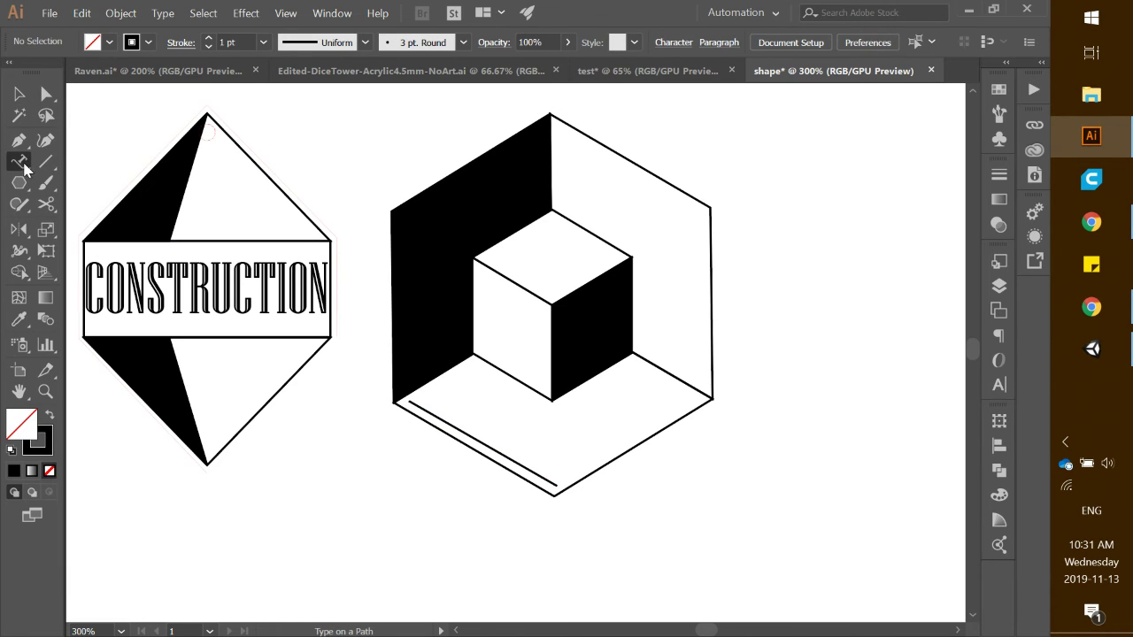
click(435, 412)
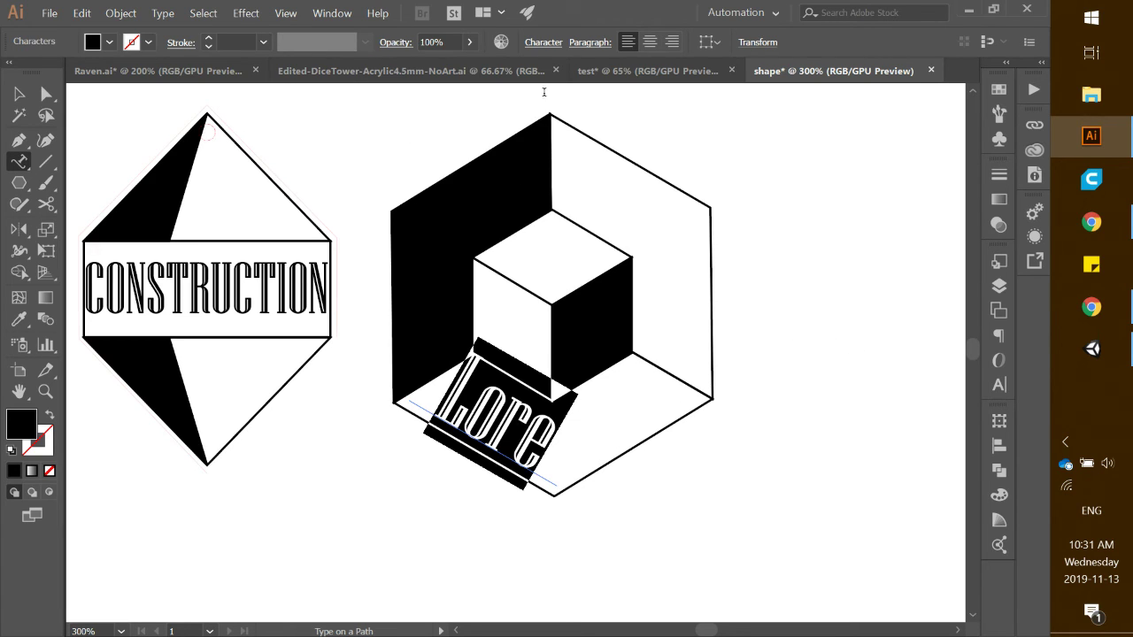
Step: Set the path text size to 48 pt in the Character panel and type CONST
click(332, 12)
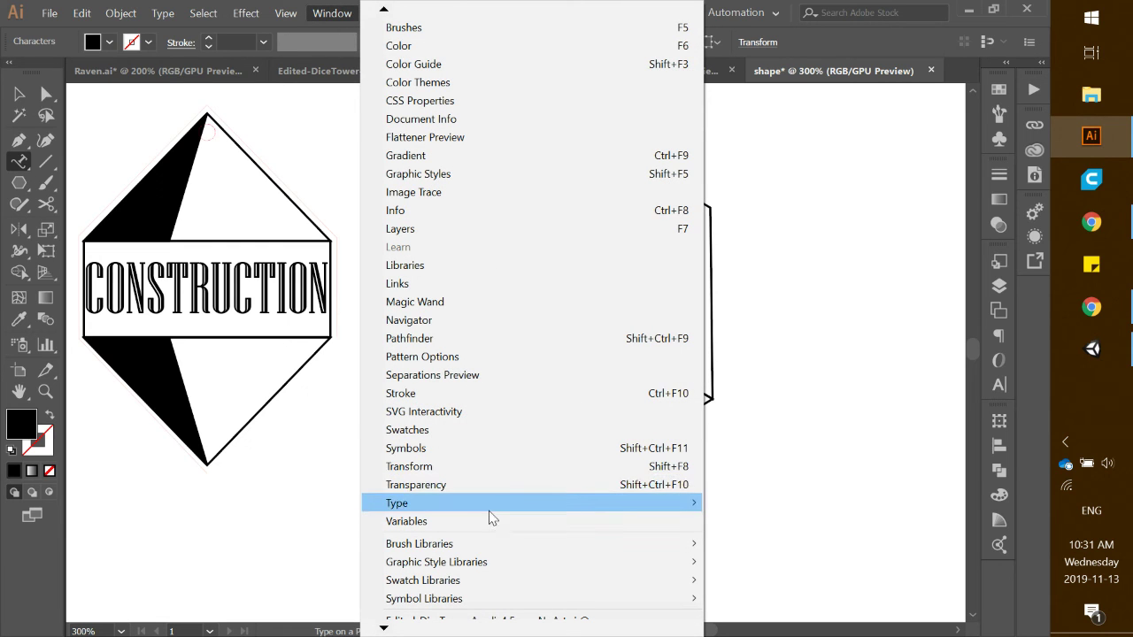
mouse_move(478, 505)
click(743, 503)
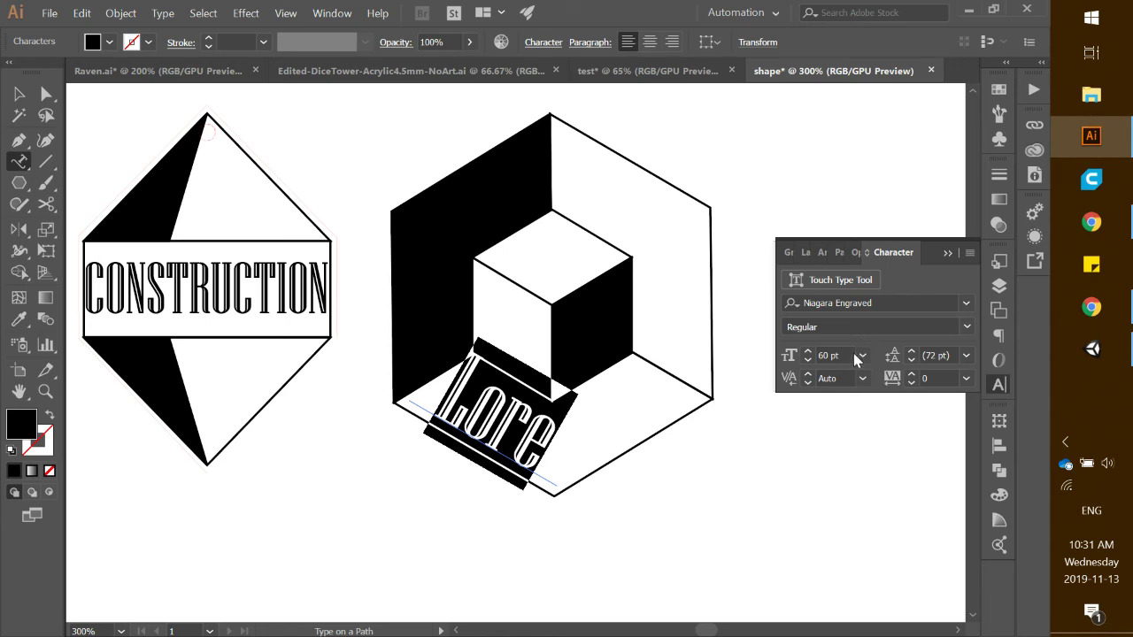
click(862, 354)
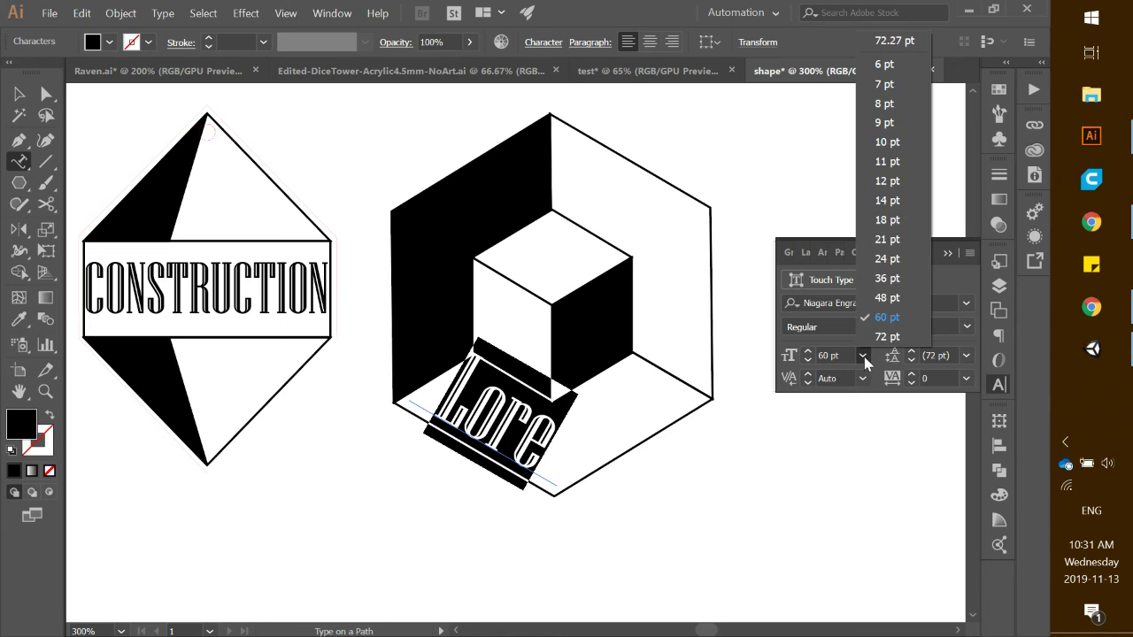
click(889, 297)
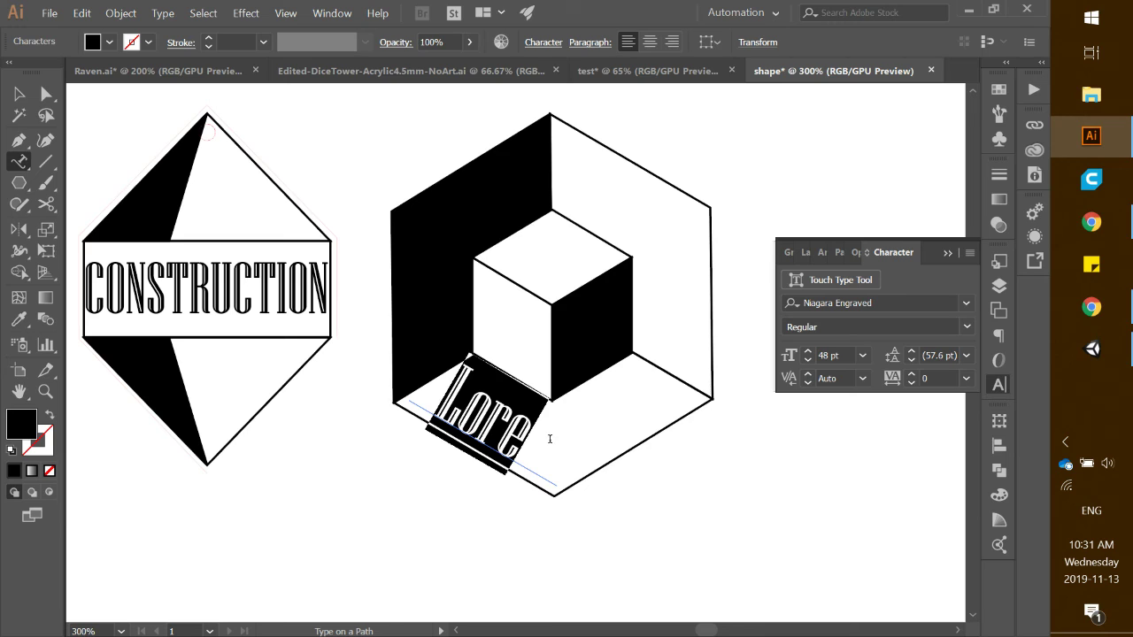
text(CONST)
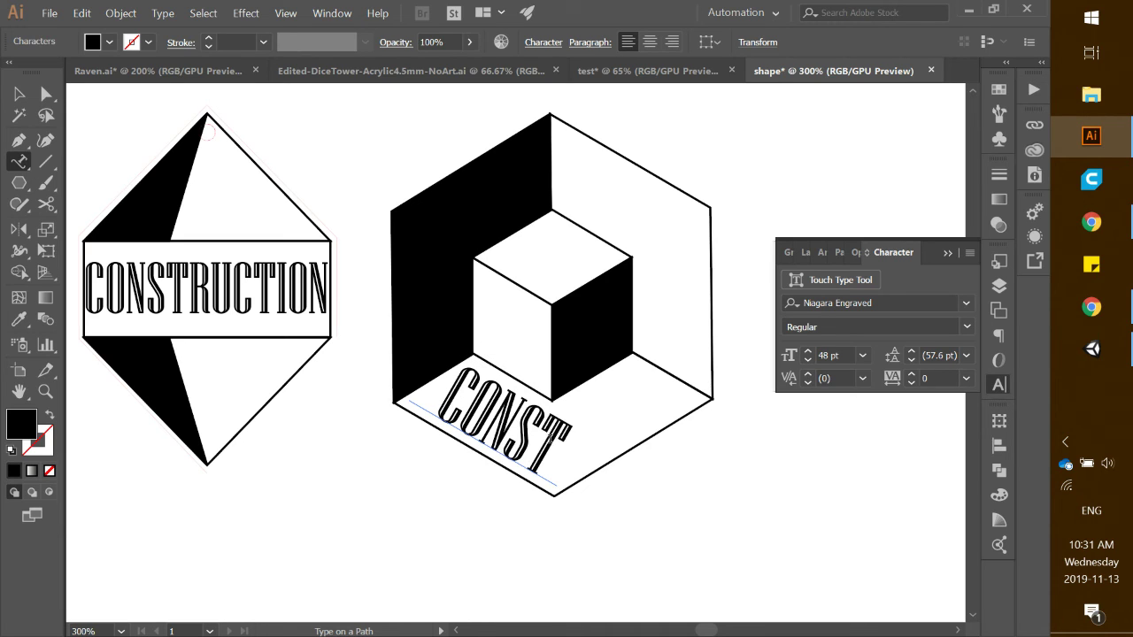
key(ctrl+shift+a)
Step: Reselect the CONST path text and resize it to 21 pt, then 24 pt
click(862, 355)
click(885, 226)
click(541, 453)
double_click(541, 452)
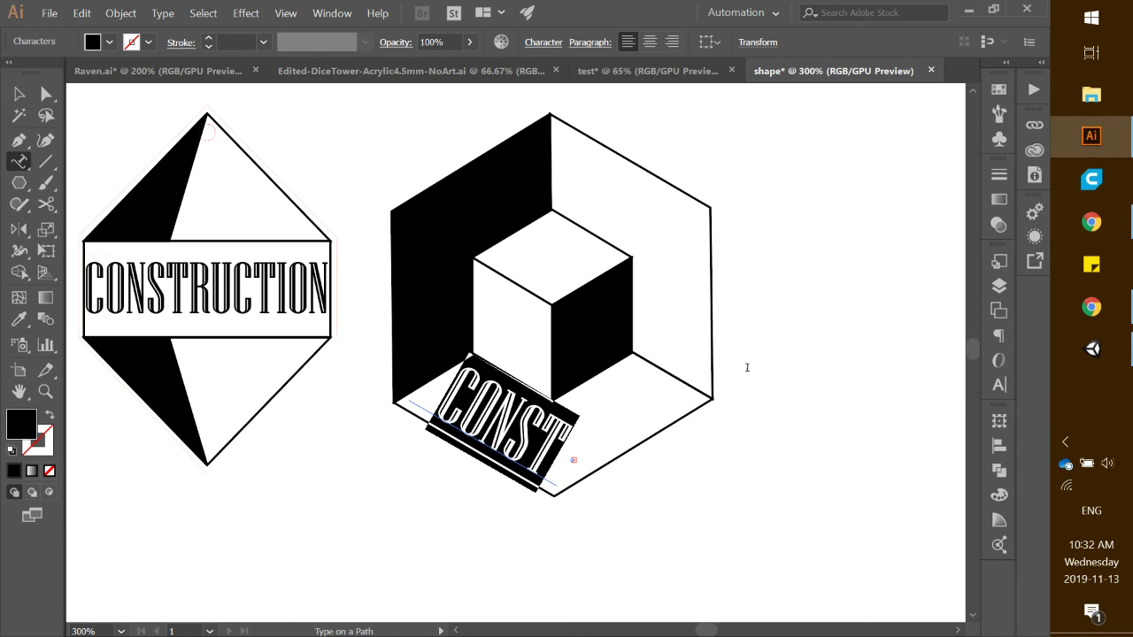
click(999, 388)
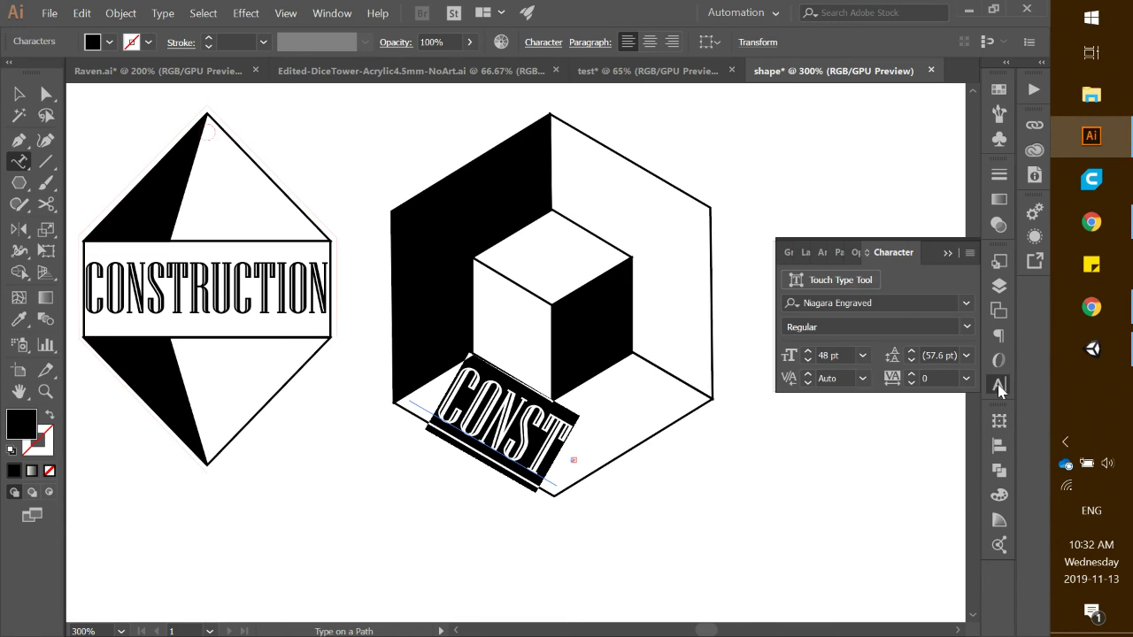
click(862, 355)
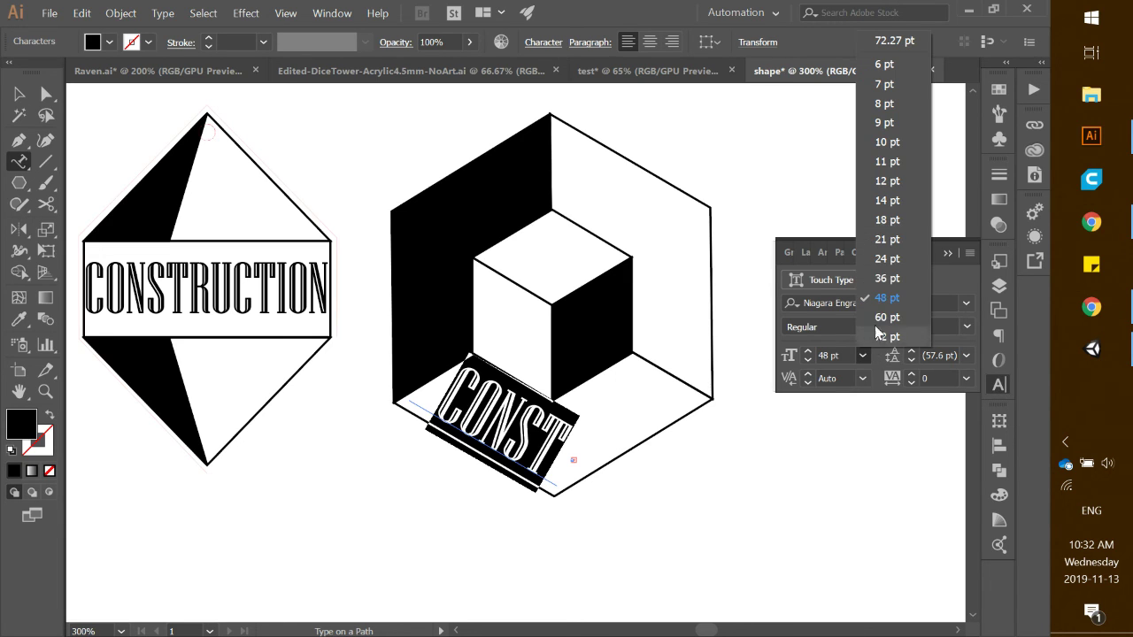
click(885, 239)
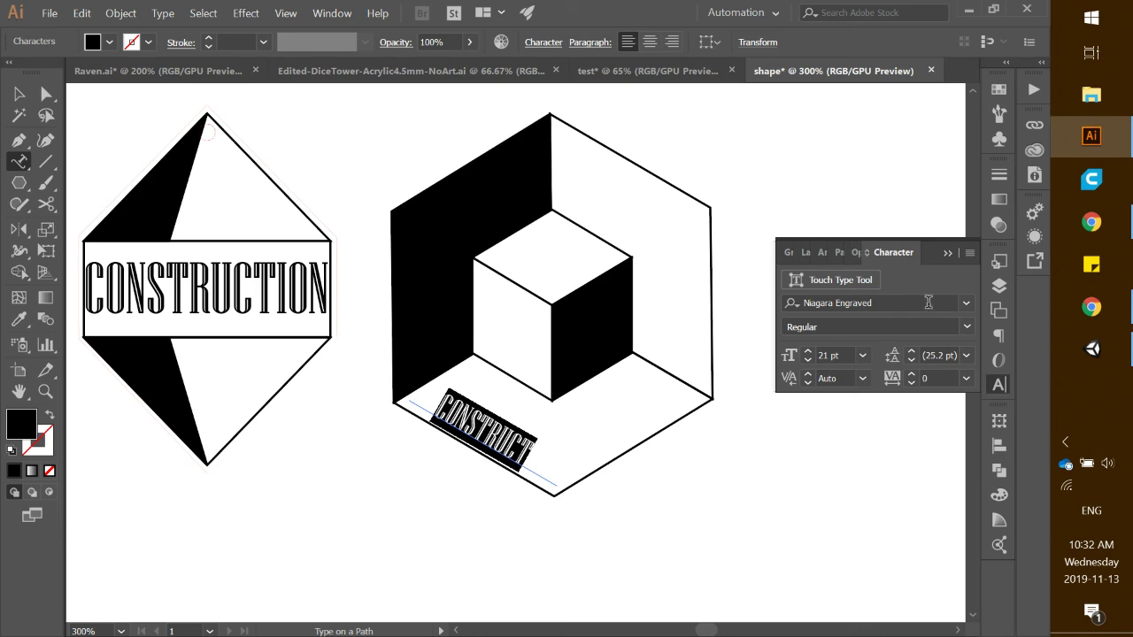
click(863, 355)
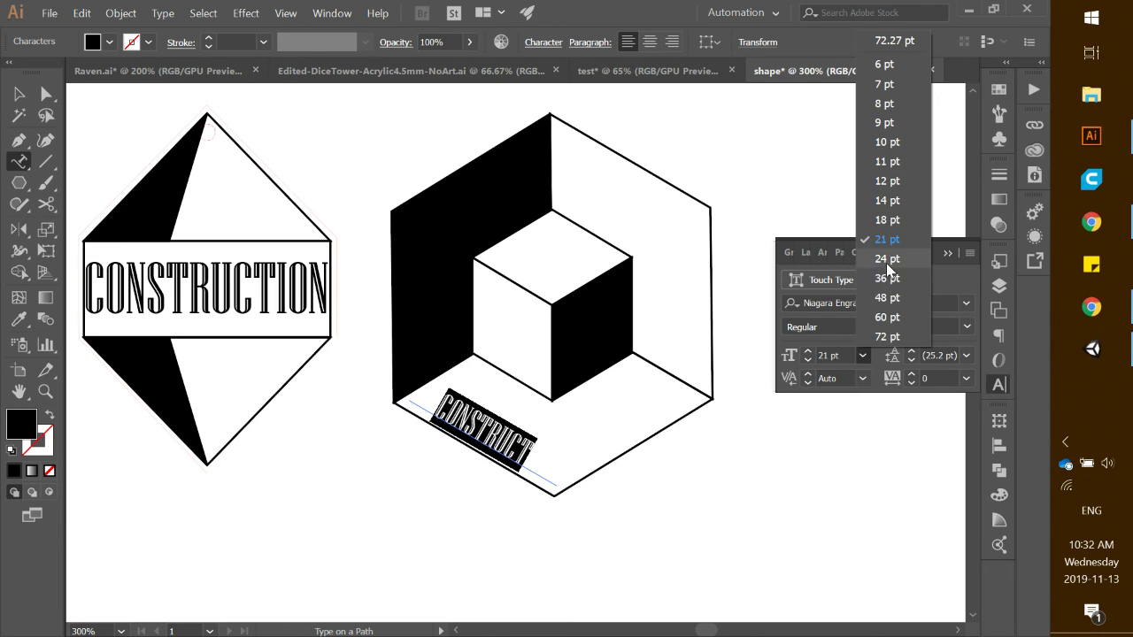
click(886, 263)
Step: Append the capital letters IO to the end of the path text
click(541, 456)
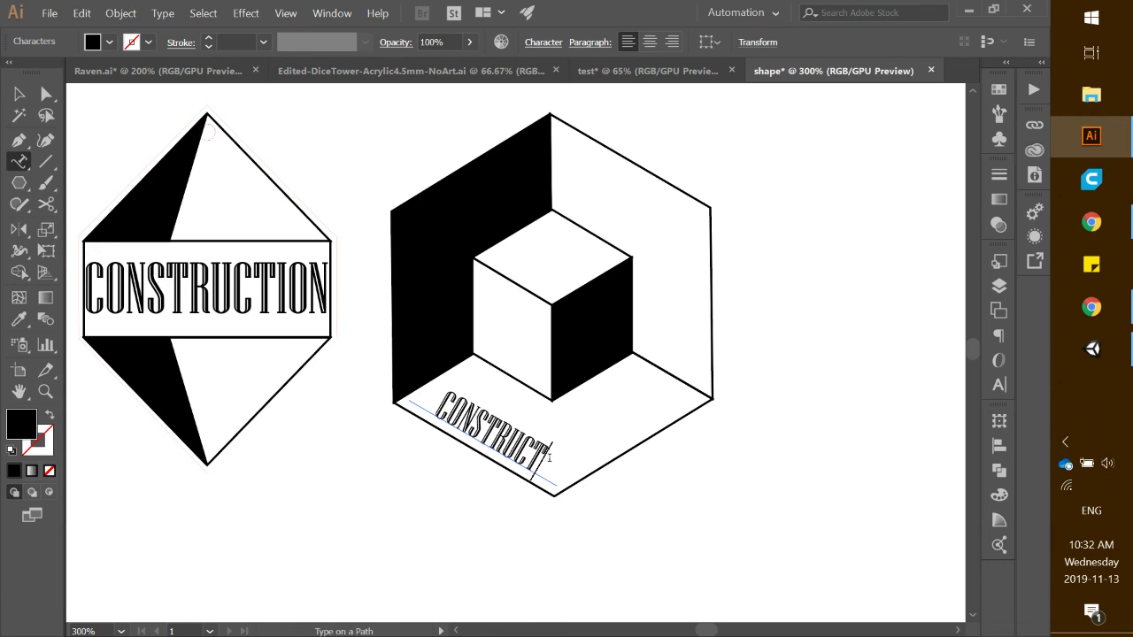
text(io)
key(BackSpace)
key(BackSpace)
text(IO)
Step: Drag the path text's start bracket further left and apply the Skew effect to it
click(46, 94)
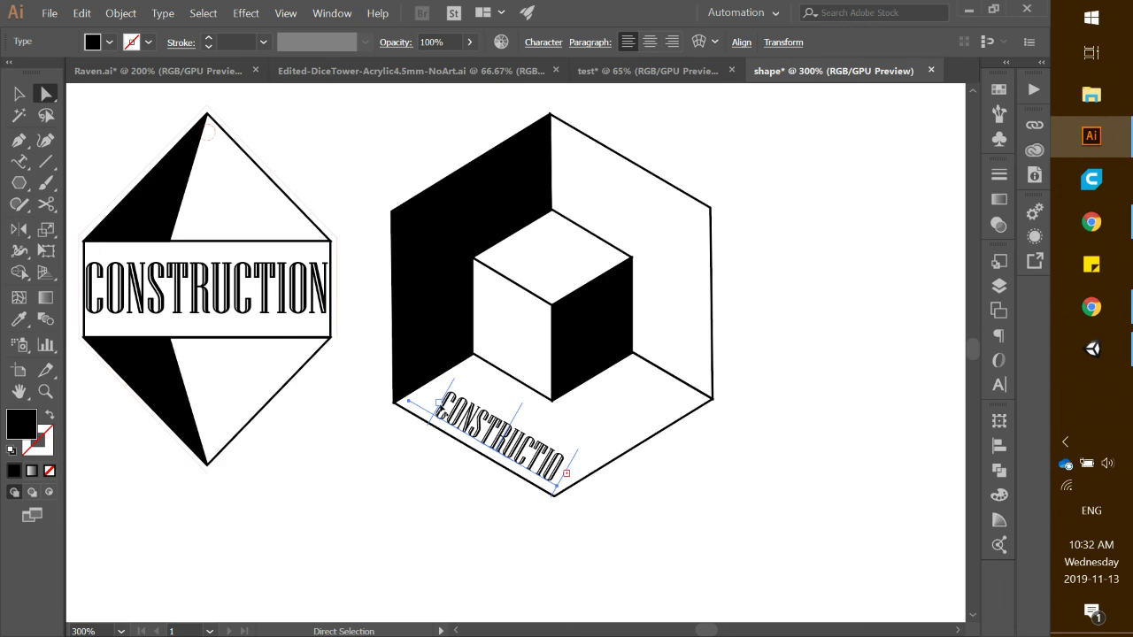
drag(451, 393, 432, 387)
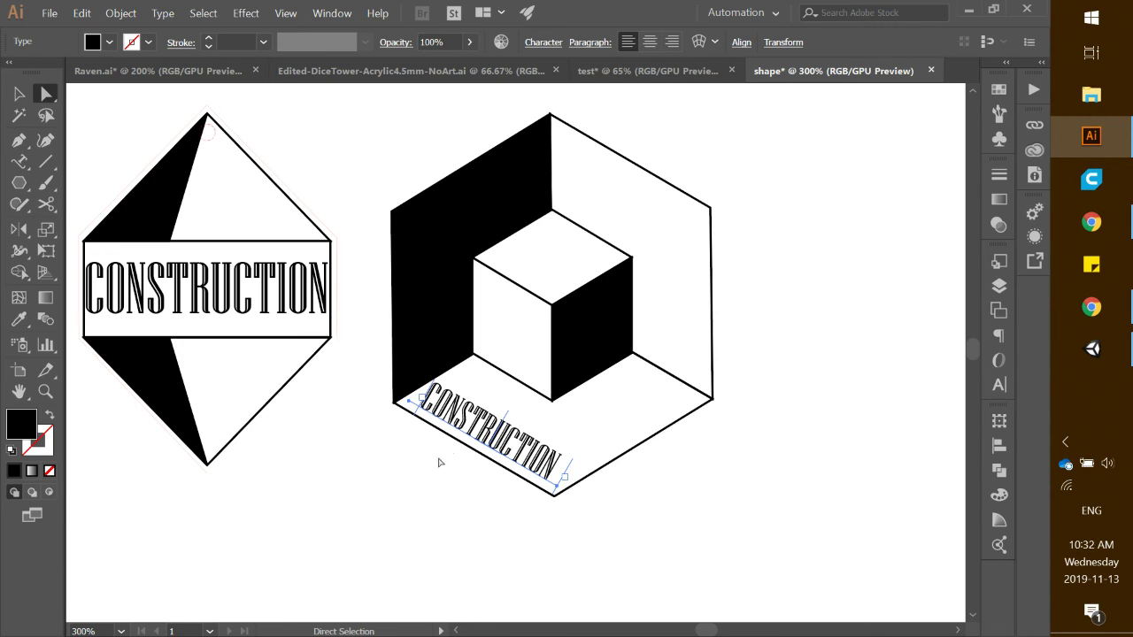
click(160, 14)
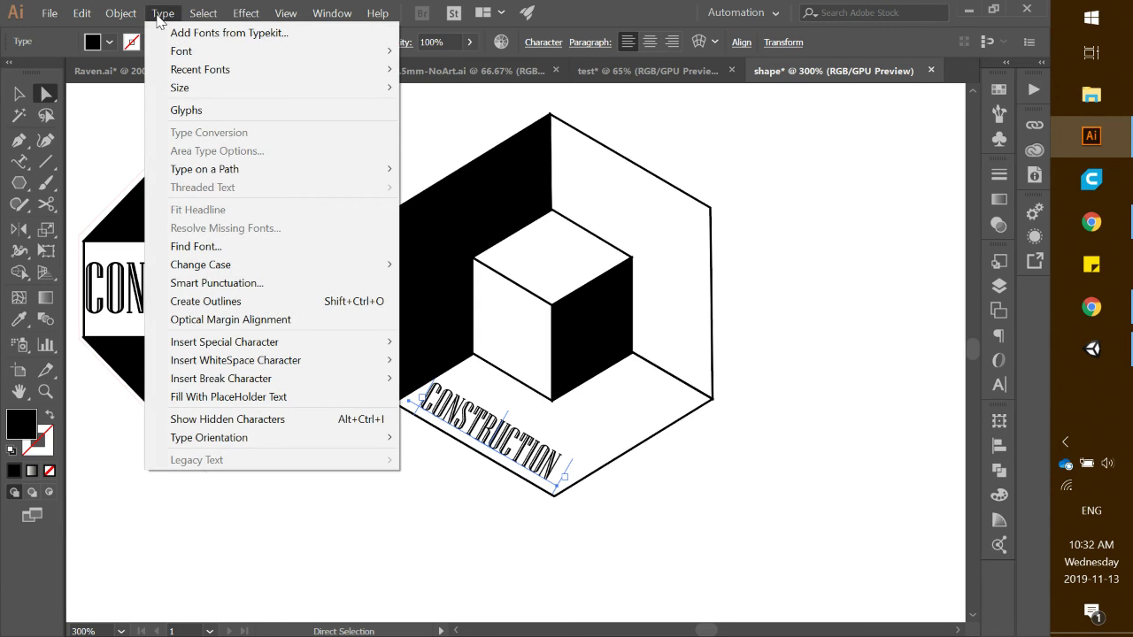
mouse_move(223, 170)
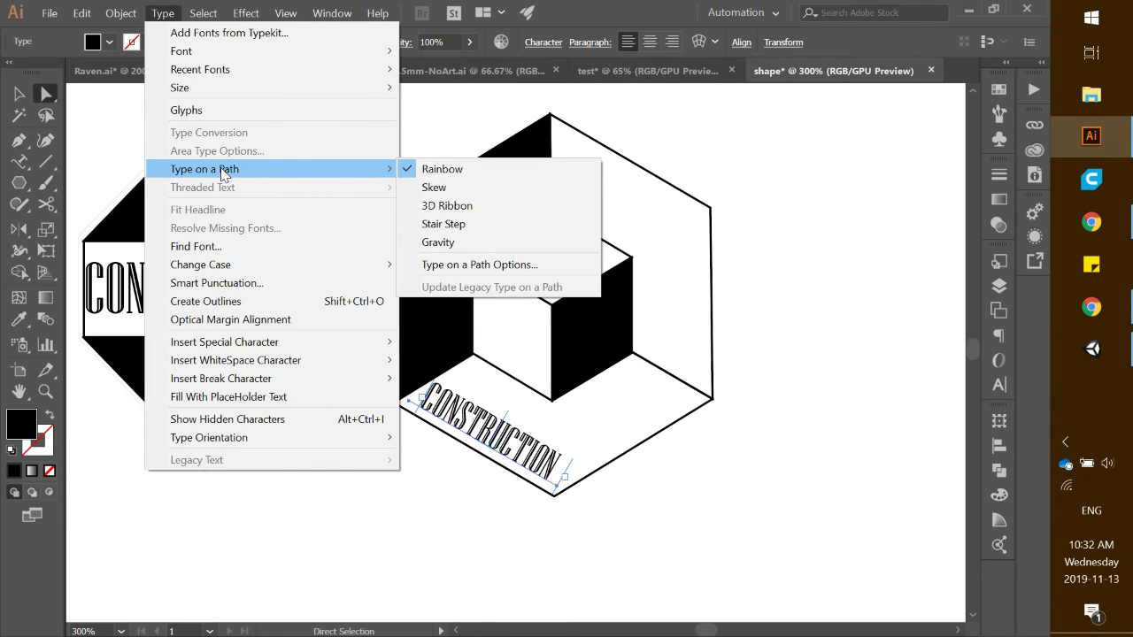
click(434, 187)
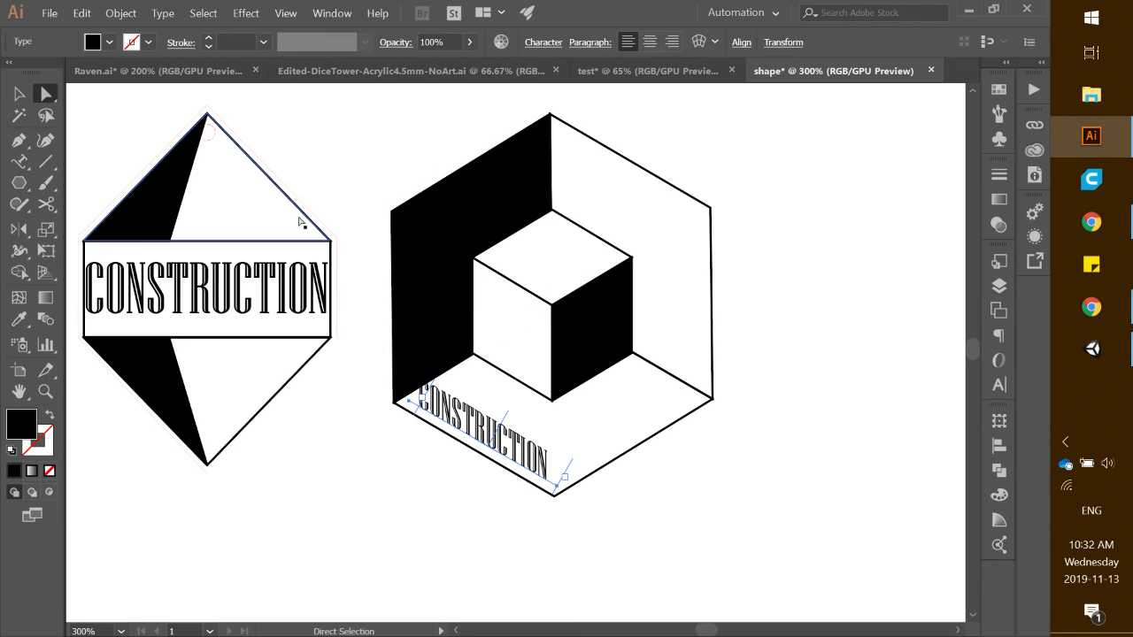
Step: Preview the Type on a Path options, then close the dialog without changes
click(163, 15)
mouse_move(264, 171)
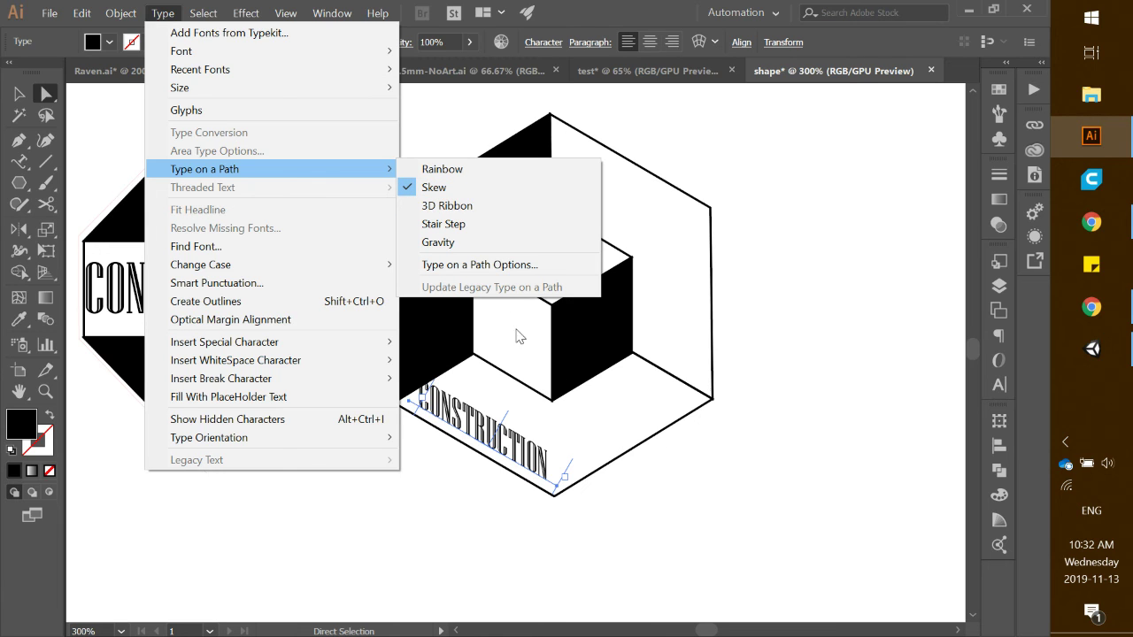
click(484, 265)
drag(715, 223, 829, 119)
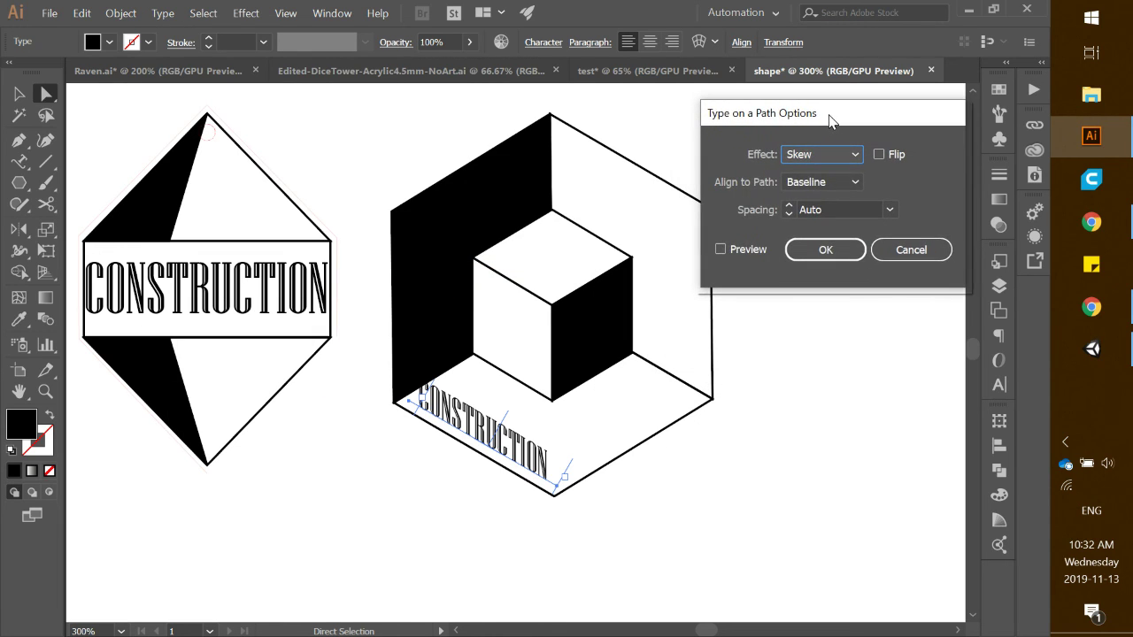
click(719, 251)
click(903, 248)
Step: Deselect the text and select the left hexagon's edges and its top anchor
click(729, 453)
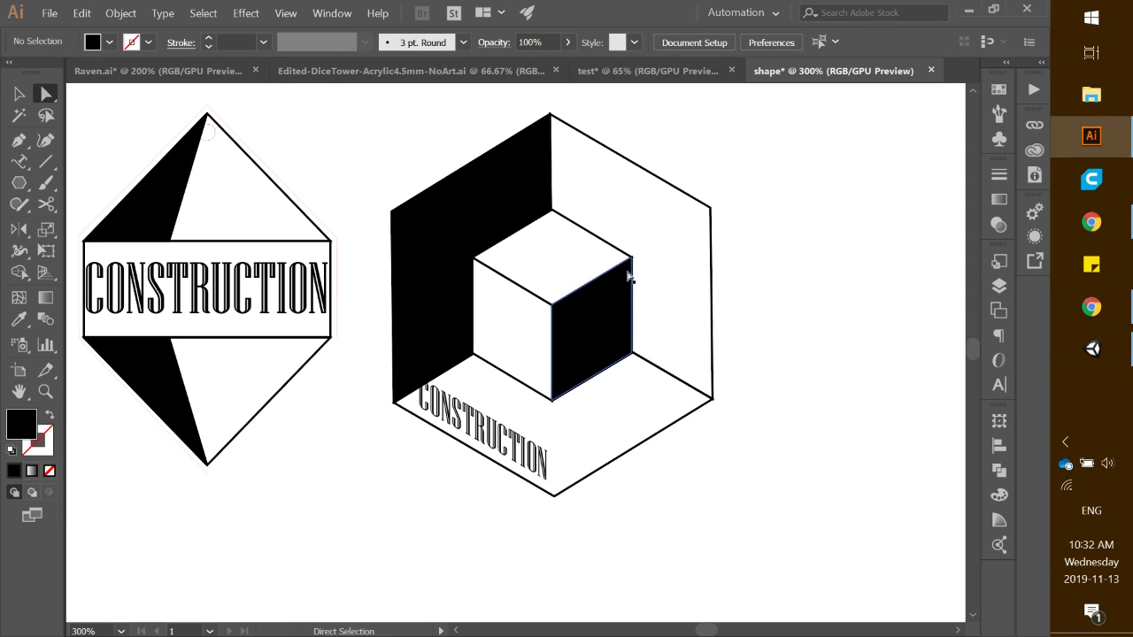
click(334, 232)
click(178, 138)
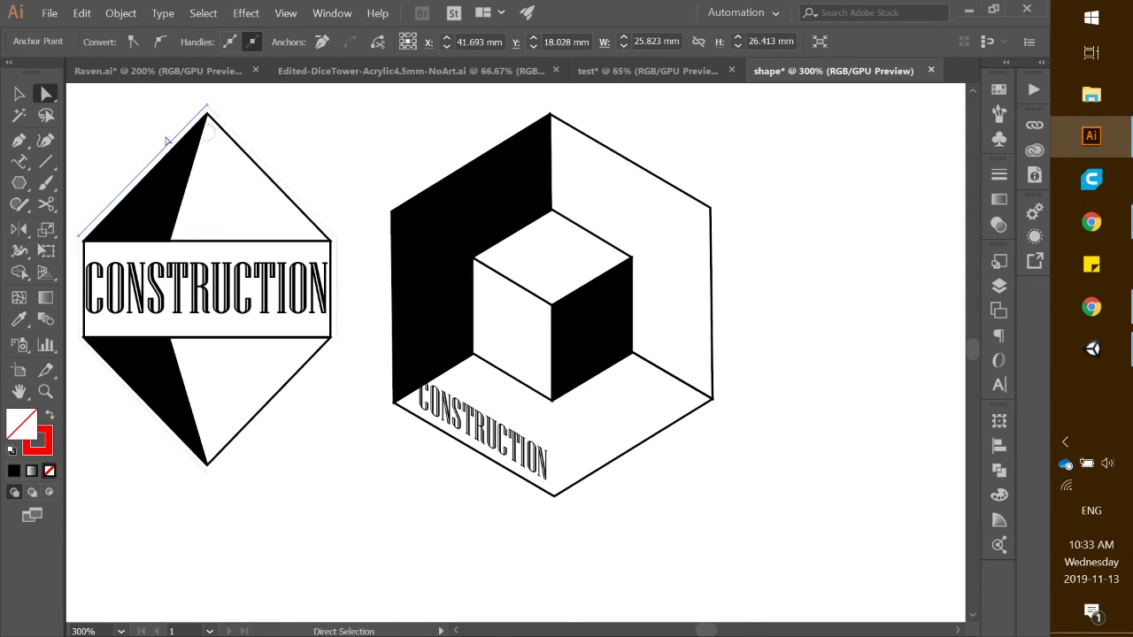
click(80, 270)
click(112, 373)
click(306, 413)
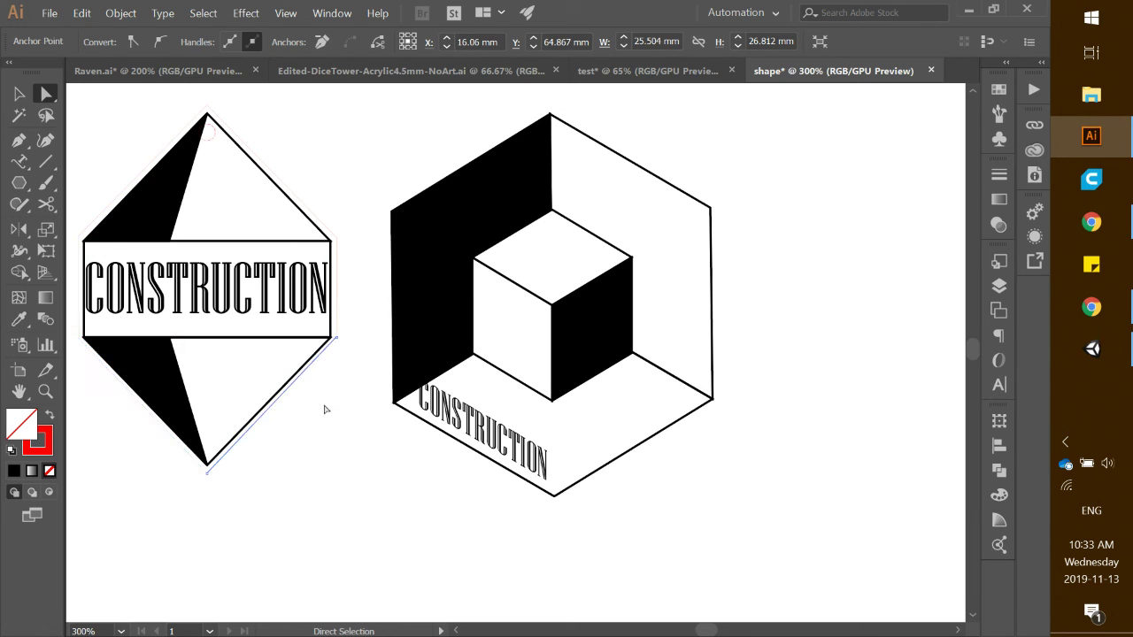
click(207, 133)
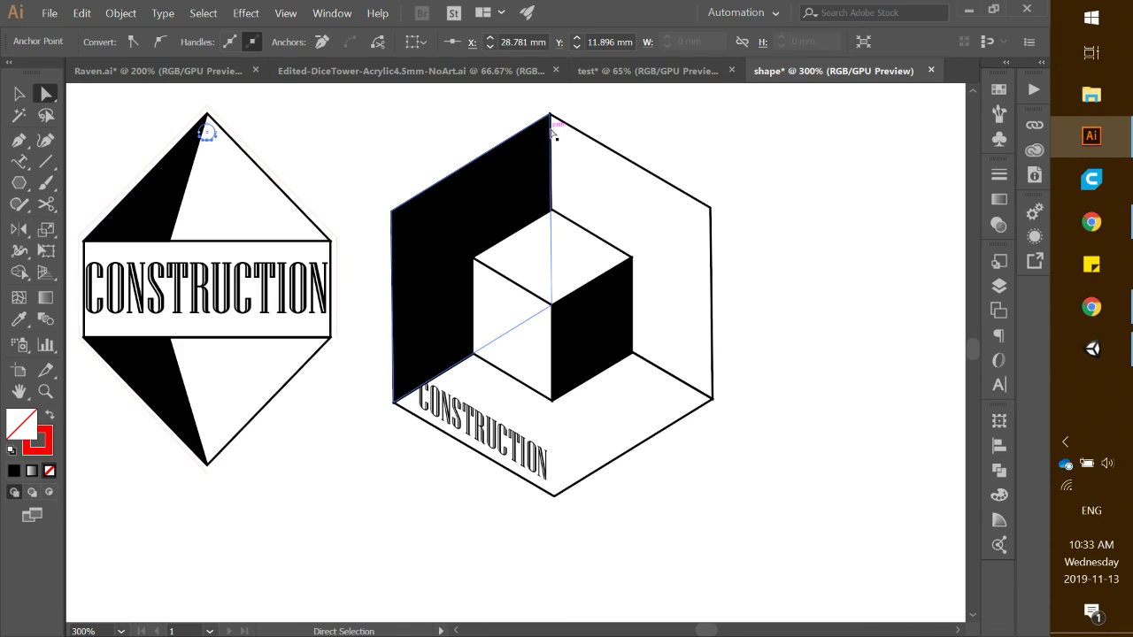